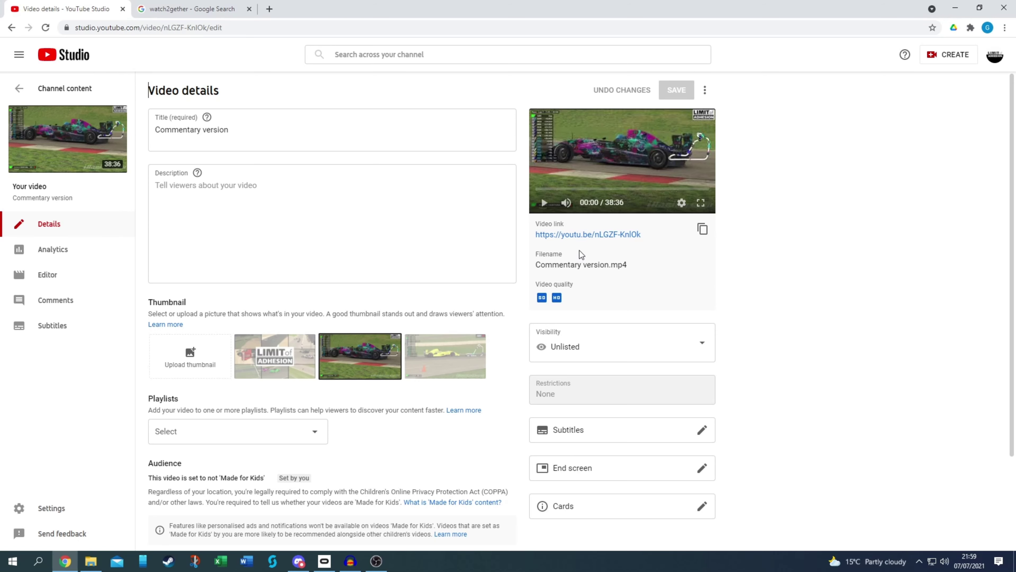
- Open the Commentary version video from its link, pause it and copy its full web address
click(586, 236)
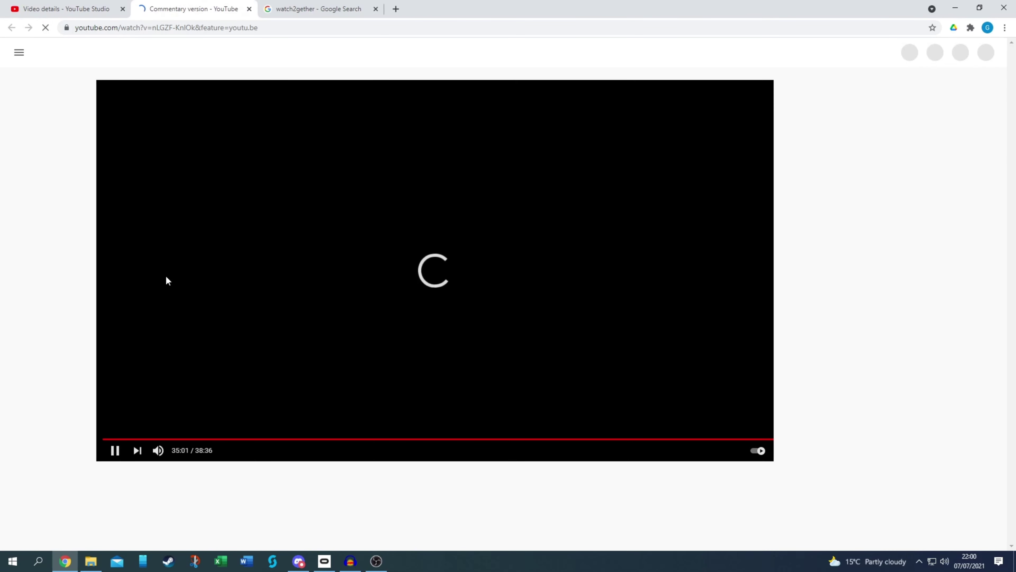
click(71, 449)
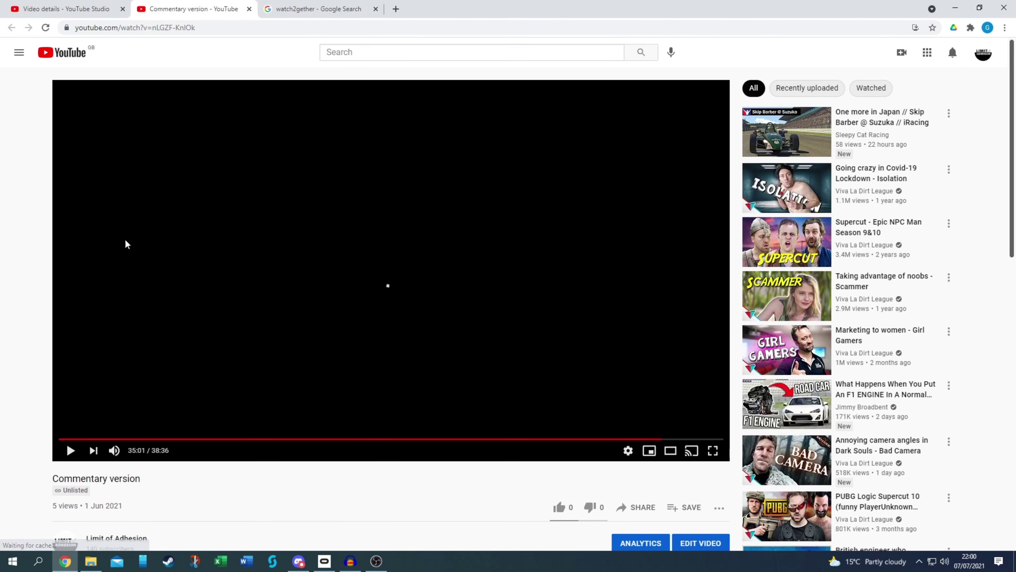
right_click(156, 28)
click(252, 29)
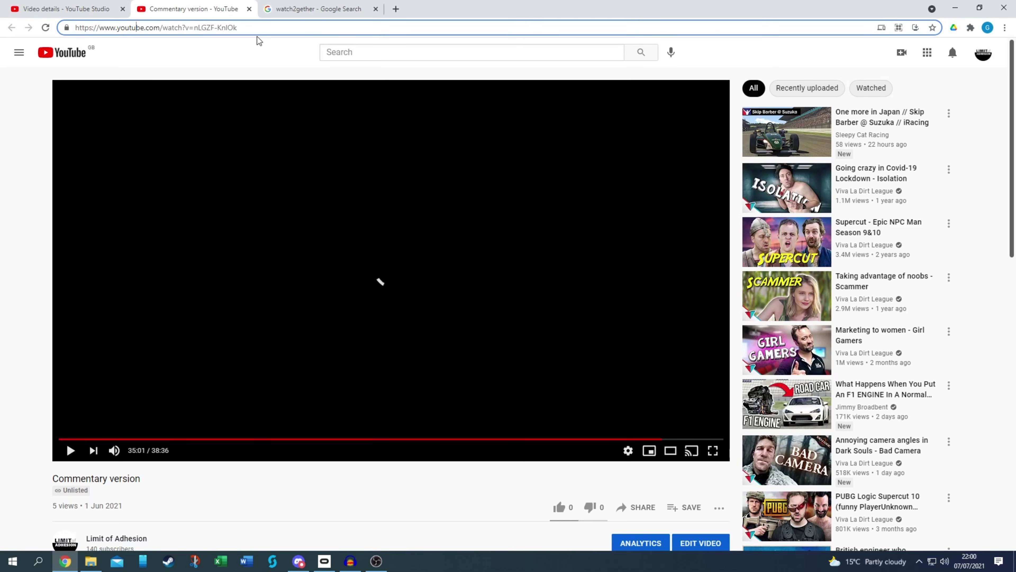
drag(256, 28, 60, 29)
right_click(103, 28)
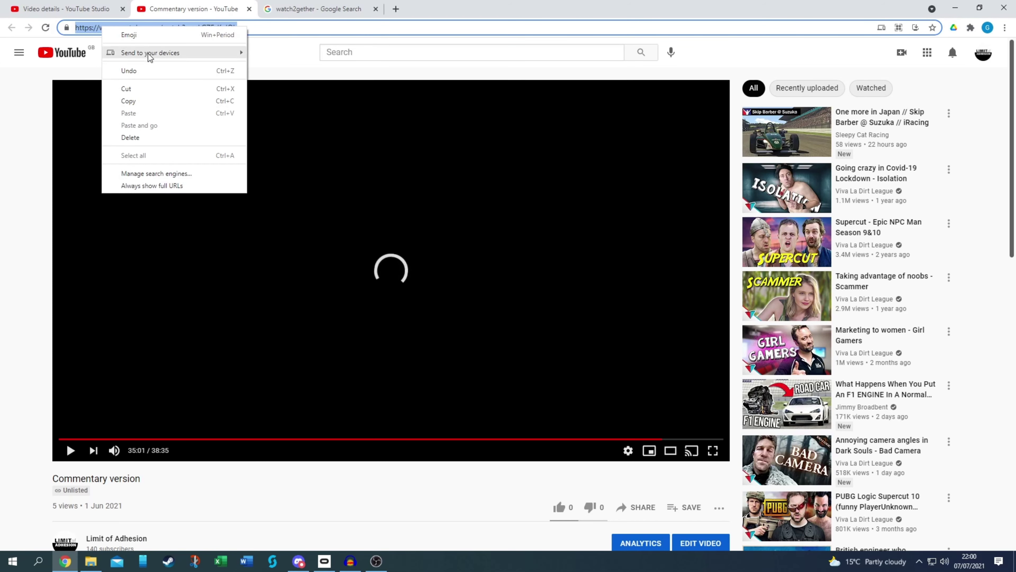
click(141, 102)
- Open Watch2Gether from the search results, accept its privacy notice, and create a room with the default video paused
click(312, 16)
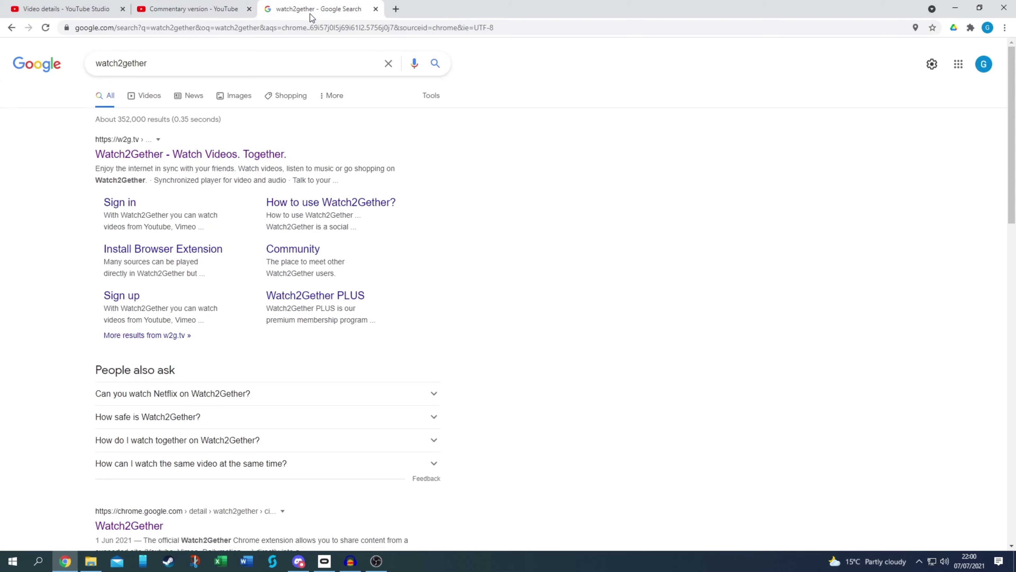
click(156, 154)
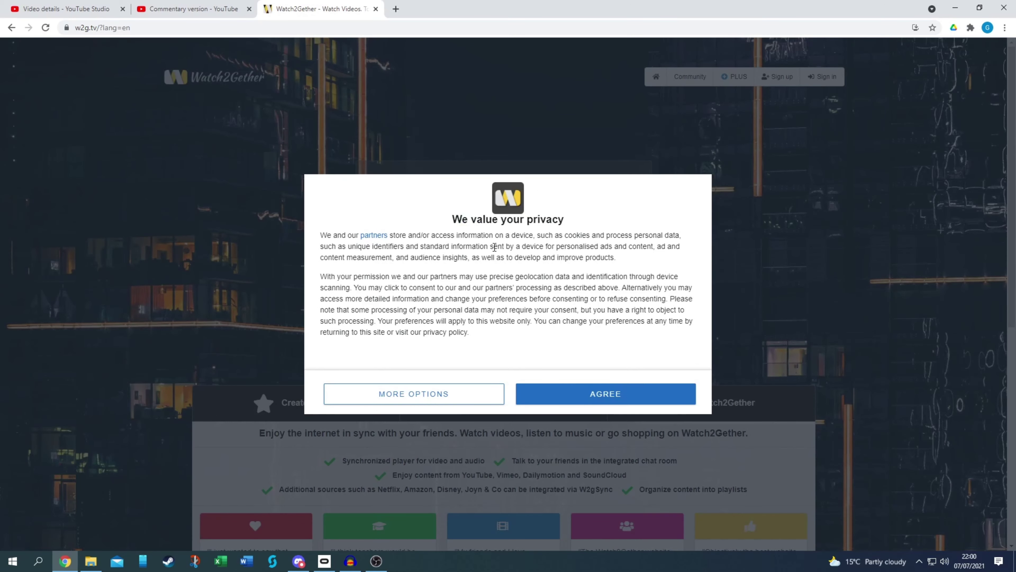
click(579, 396)
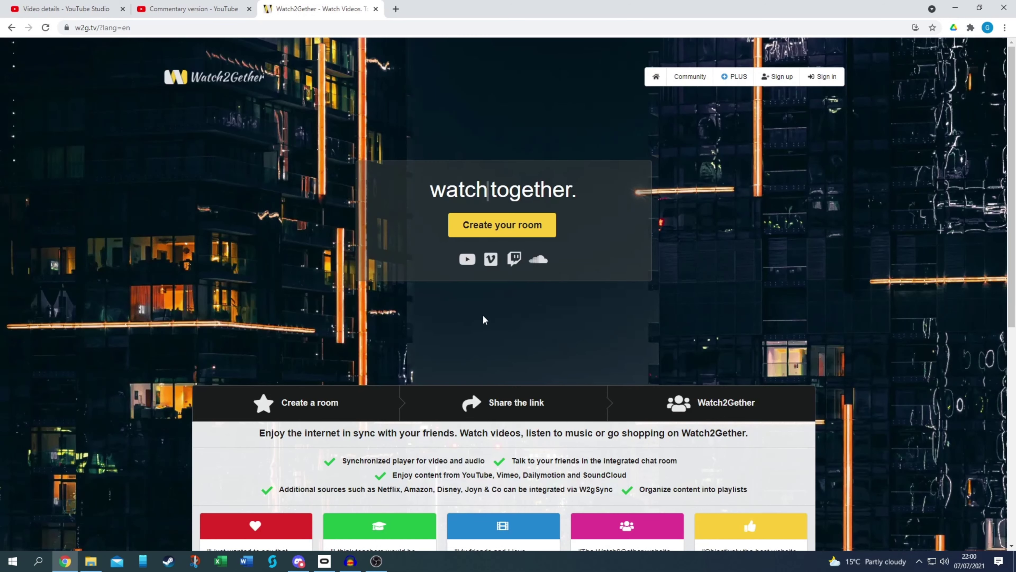
click(502, 231)
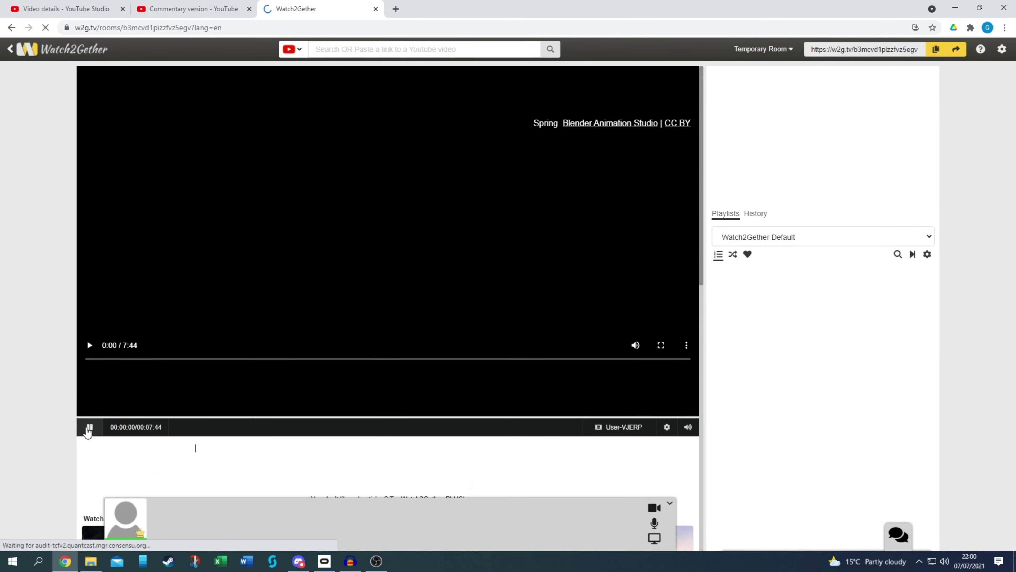
click(88, 427)
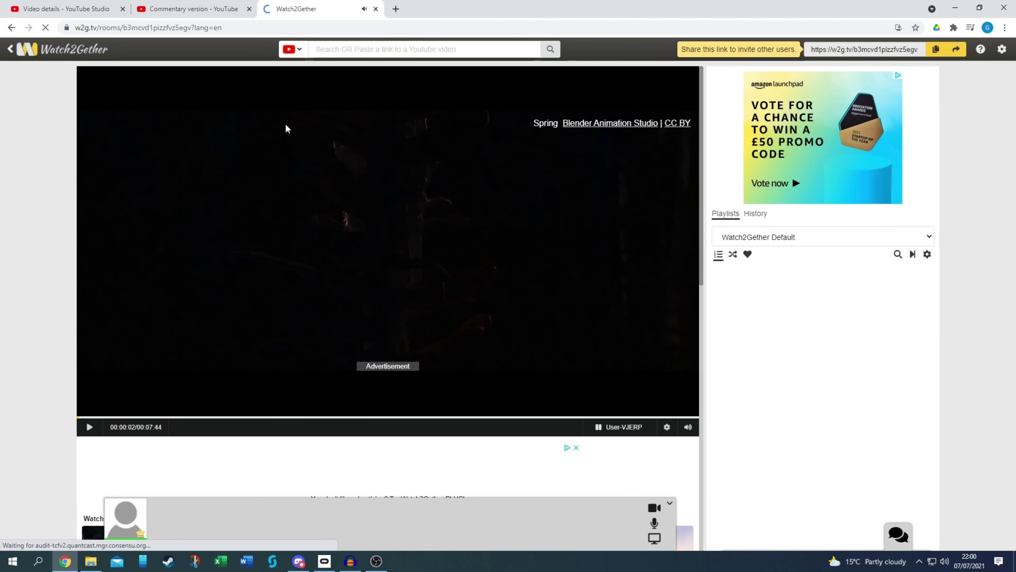
- Load the Commentary version video into the room from the copied link and leave it paused at the start
right_click(331, 54)
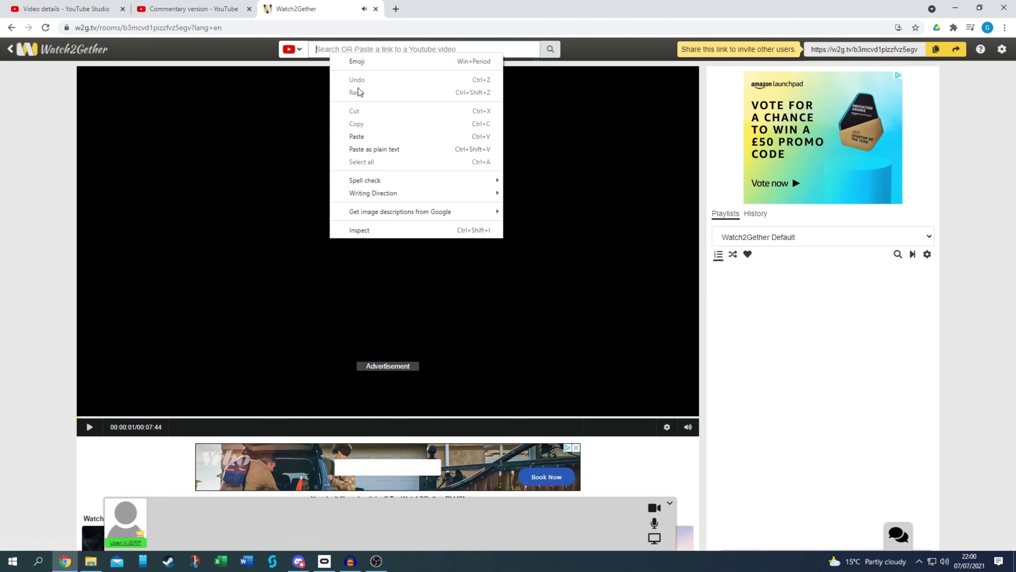
click(365, 145)
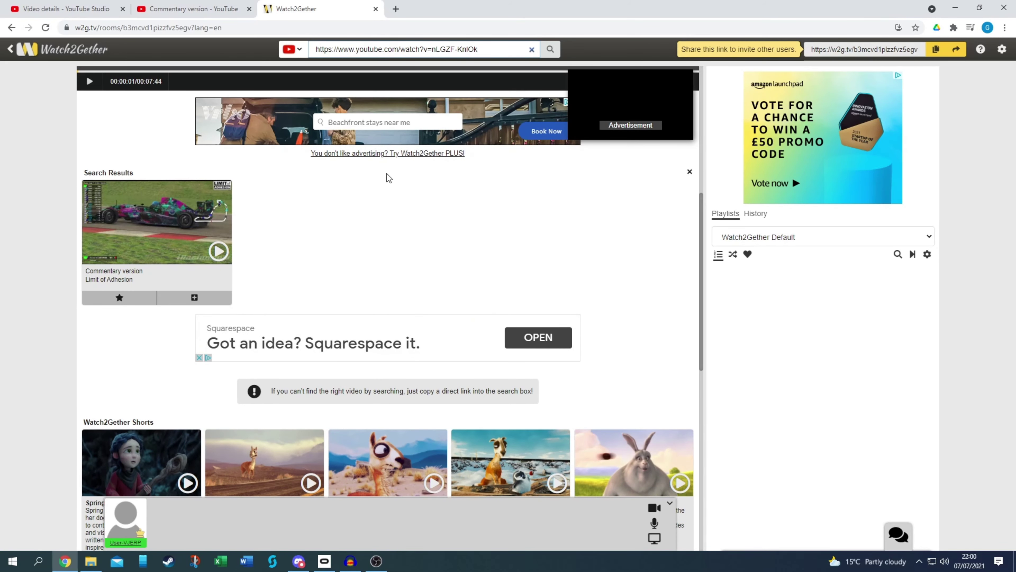
click(147, 228)
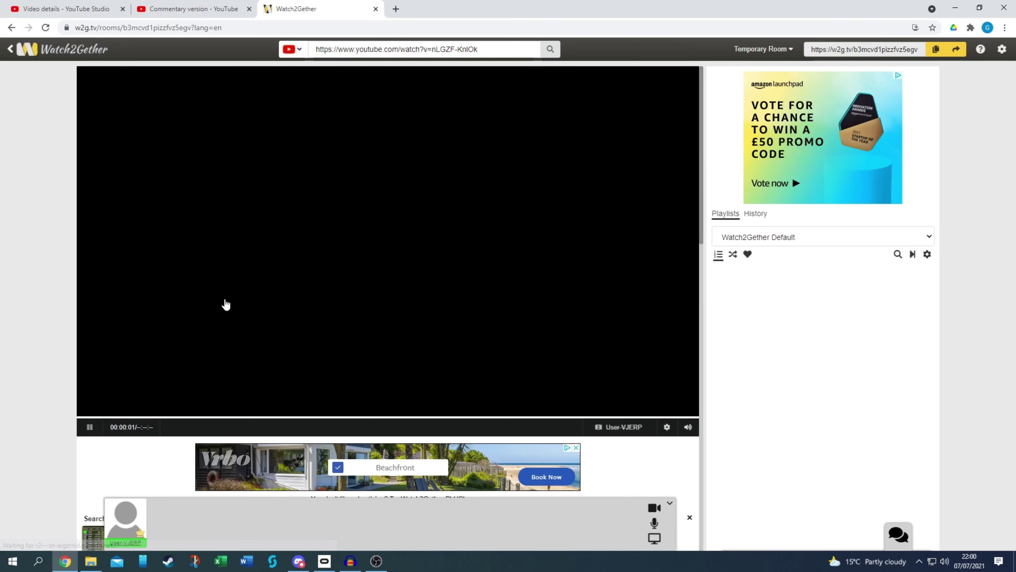
click(86, 428)
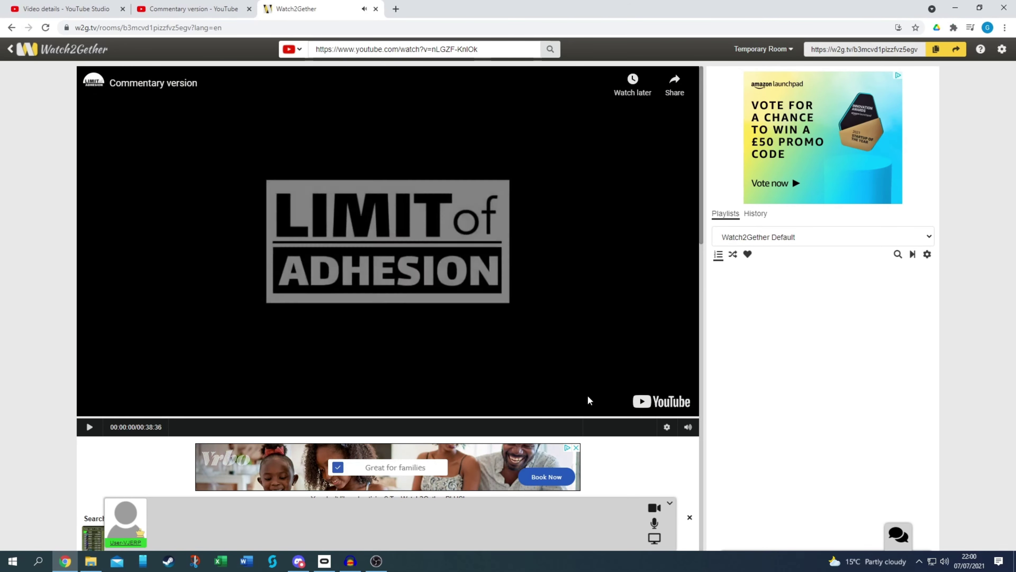
click(89, 427)
click(89, 427)
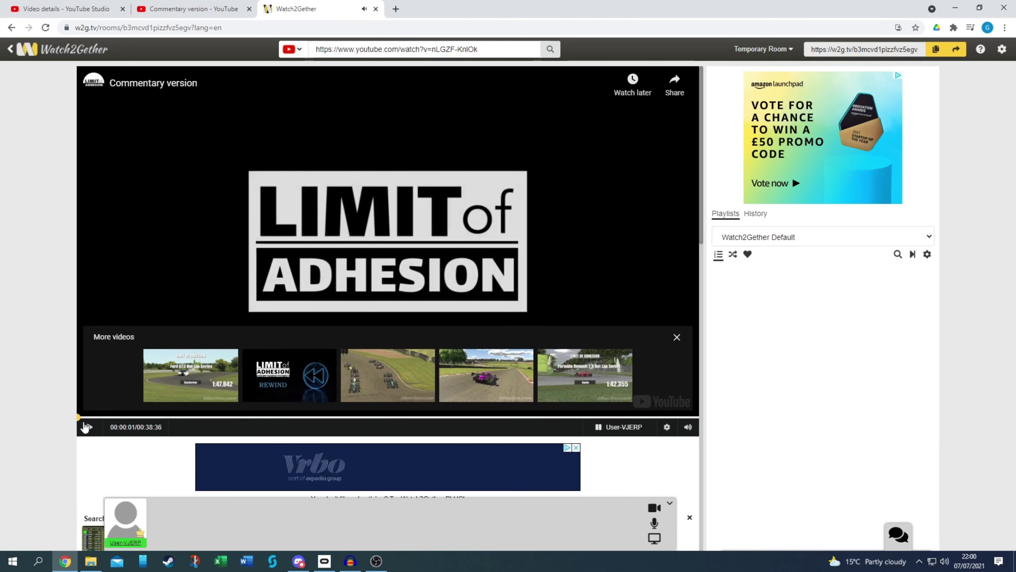
click(79, 417)
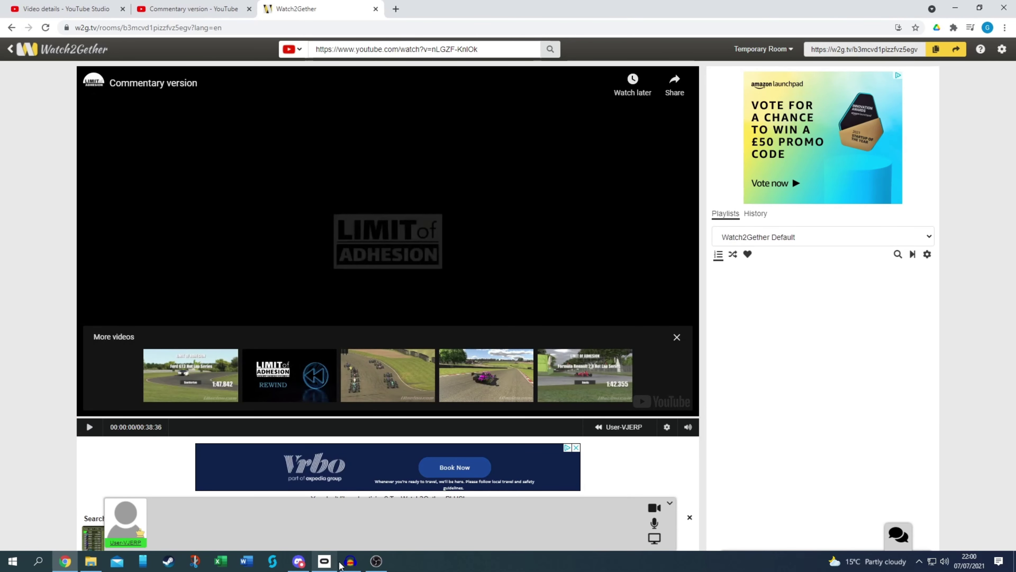
- Look at the league's Discord channel, then return to the Watch2Gether room and select its web address
click(294, 562)
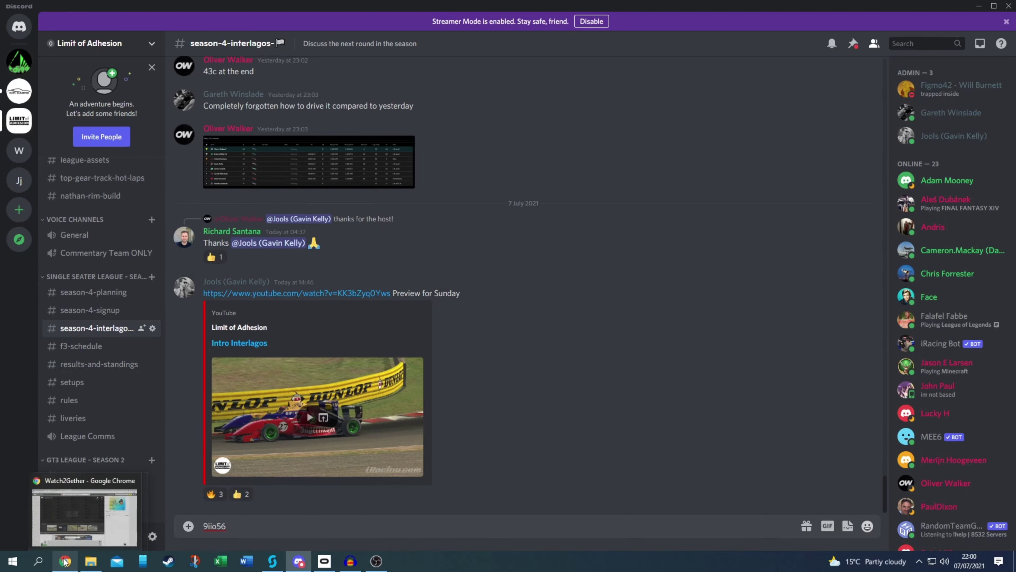
click(80, 564)
click(66, 561)
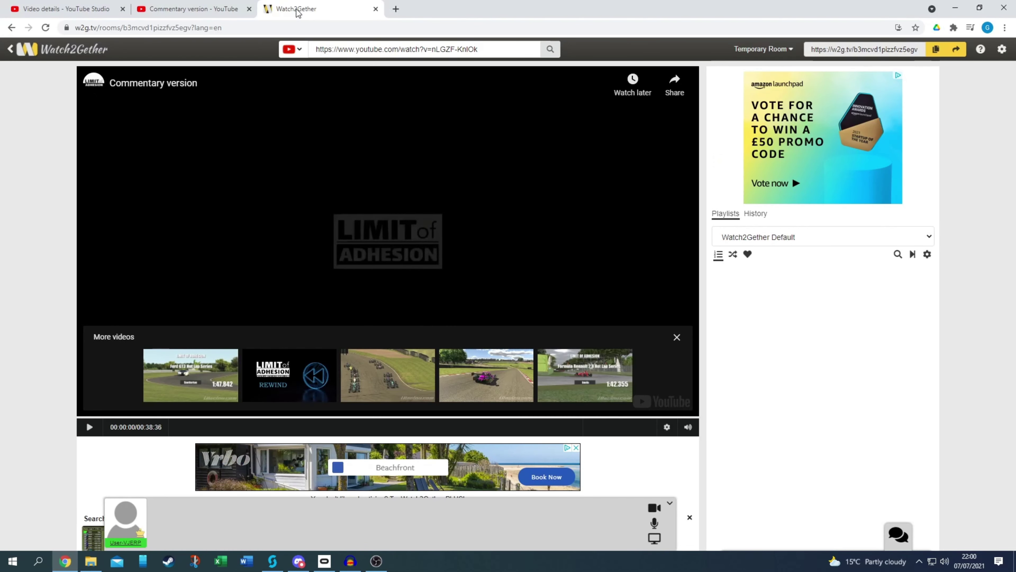
click(295, 27)
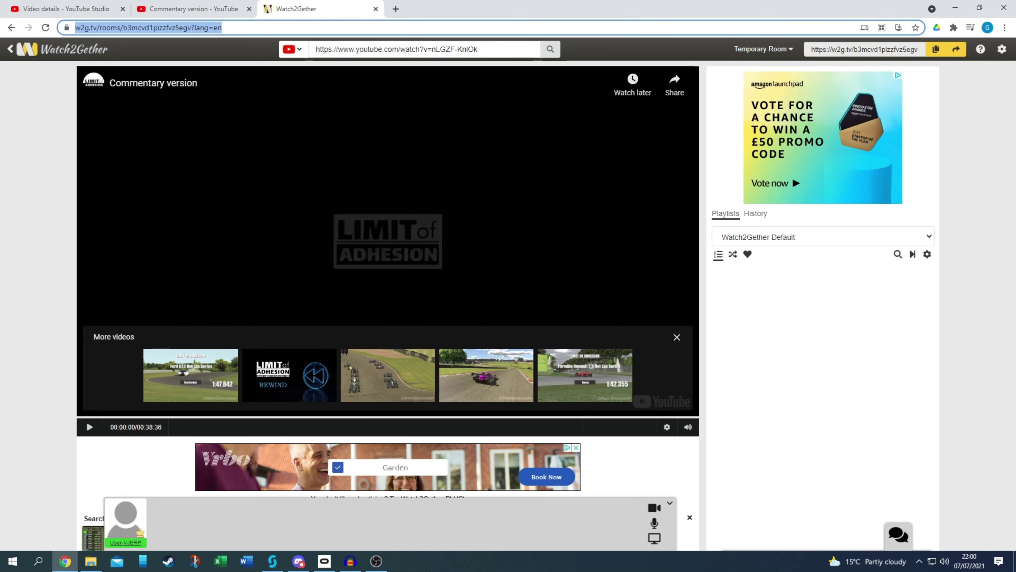
- Switch to Audacity and dismiss the welcome message
click(351, 561)
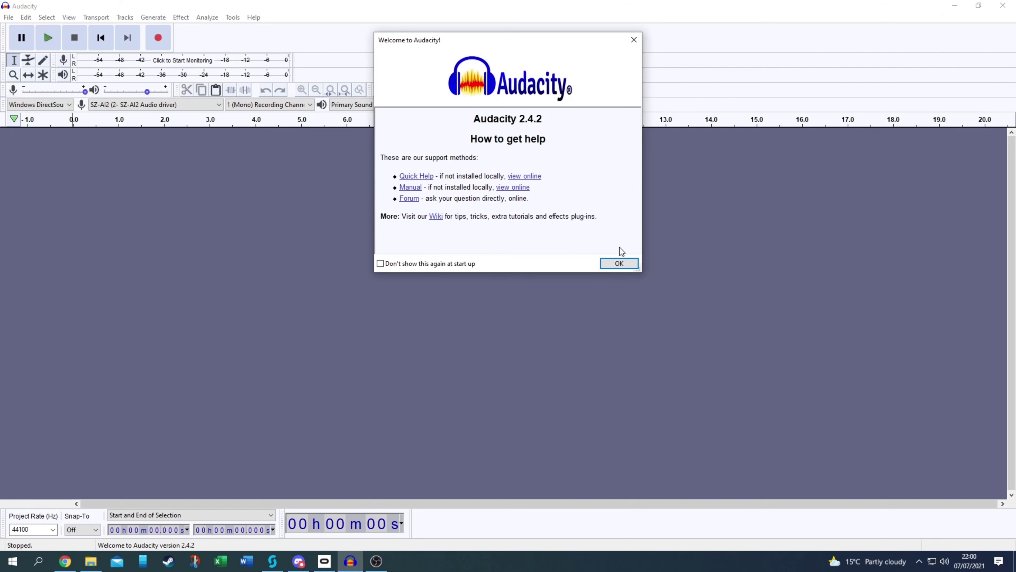
click(619, 263)
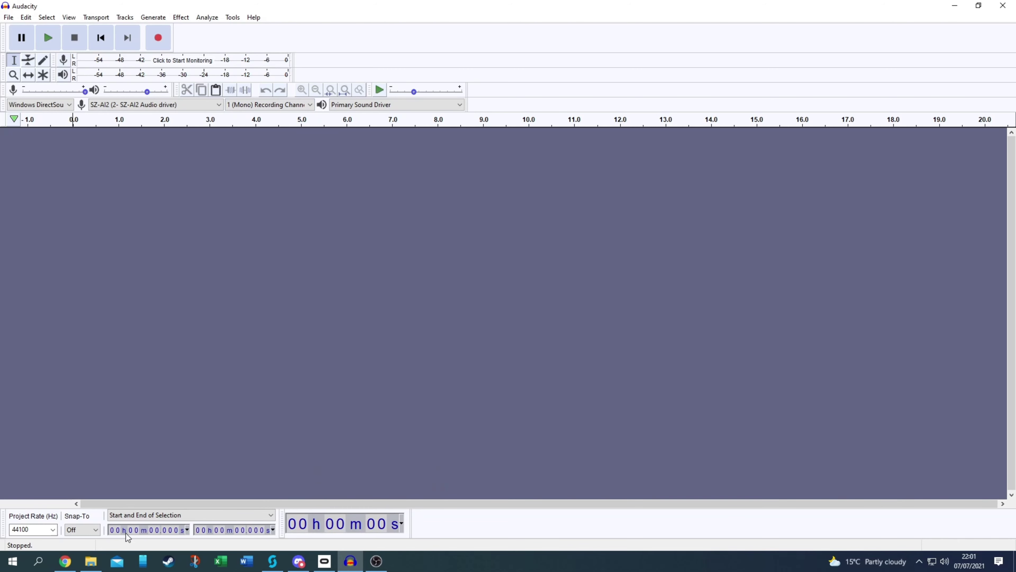
- Return to the Watch2Gether room, close the suggested videos, and play the commentary video briefly before pausing it
click(65, 561)
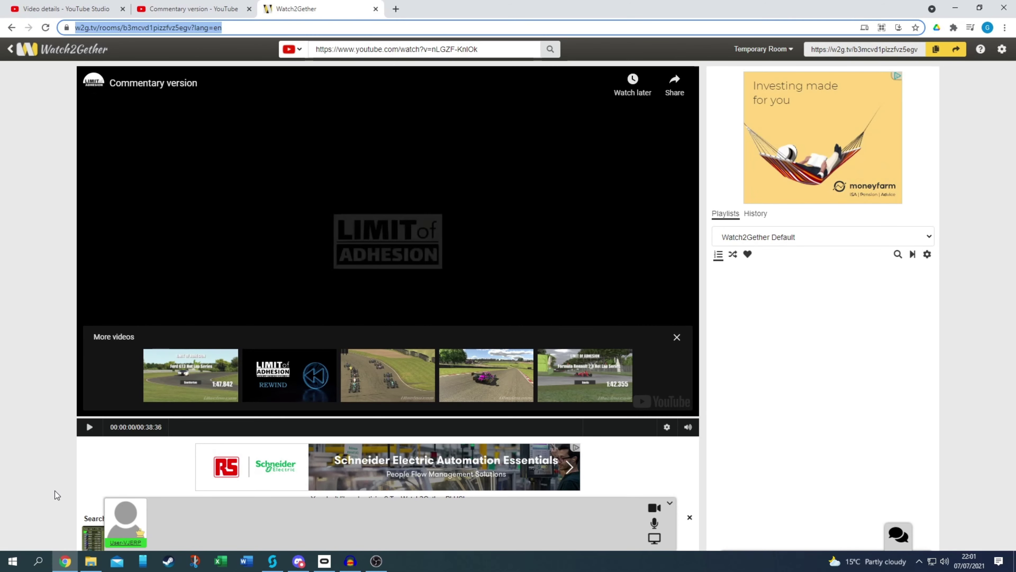
click(677, 337)
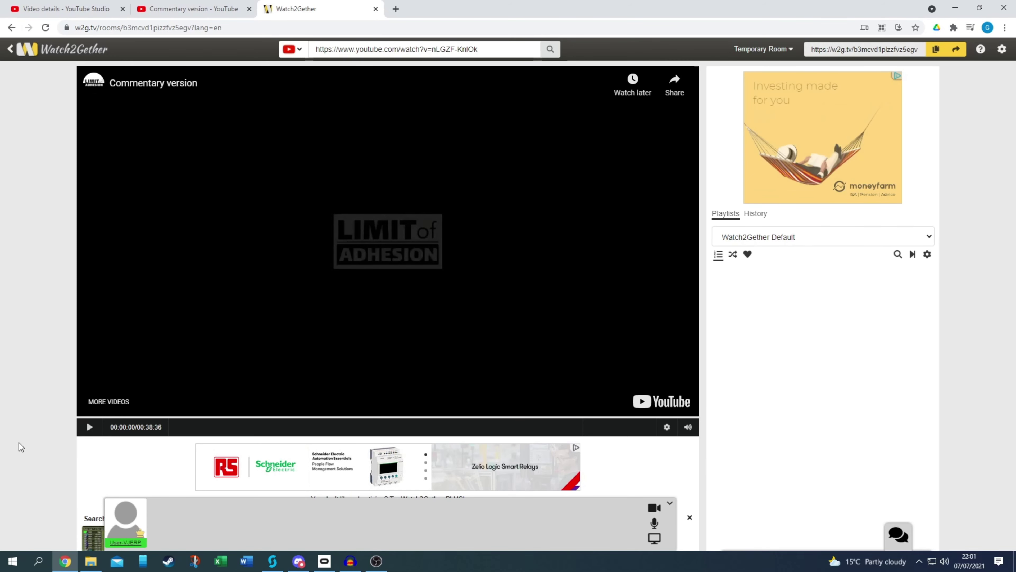
click(89, 427)
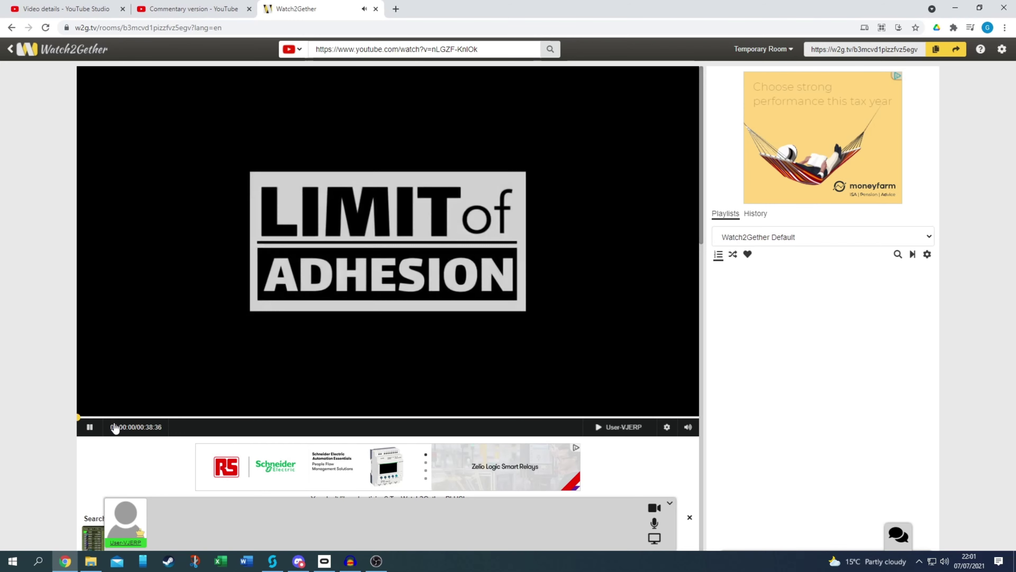
click(89, 426)
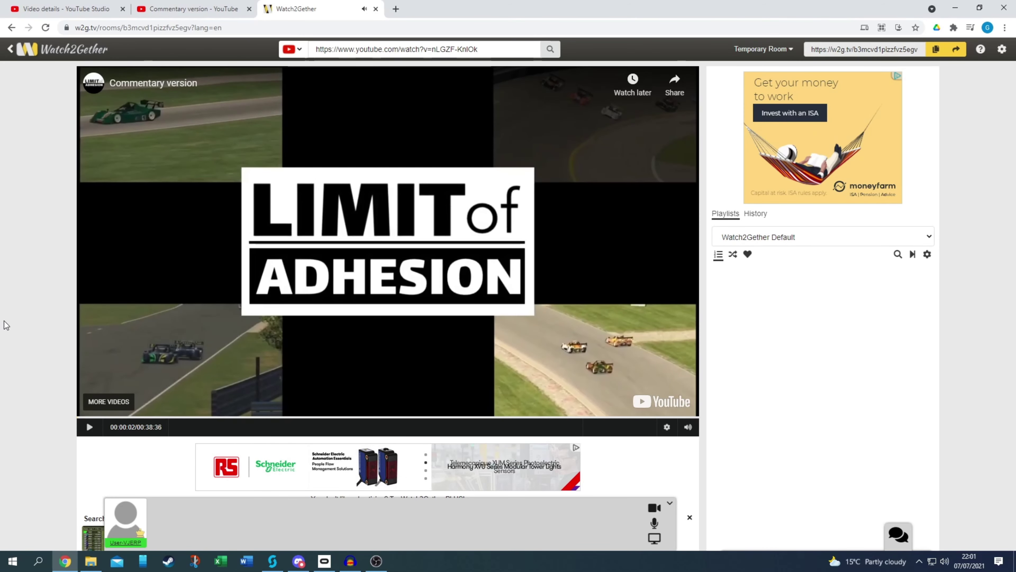
- Switch to Audacity and examine the available audio export formats, including MP3
click(376, 560)
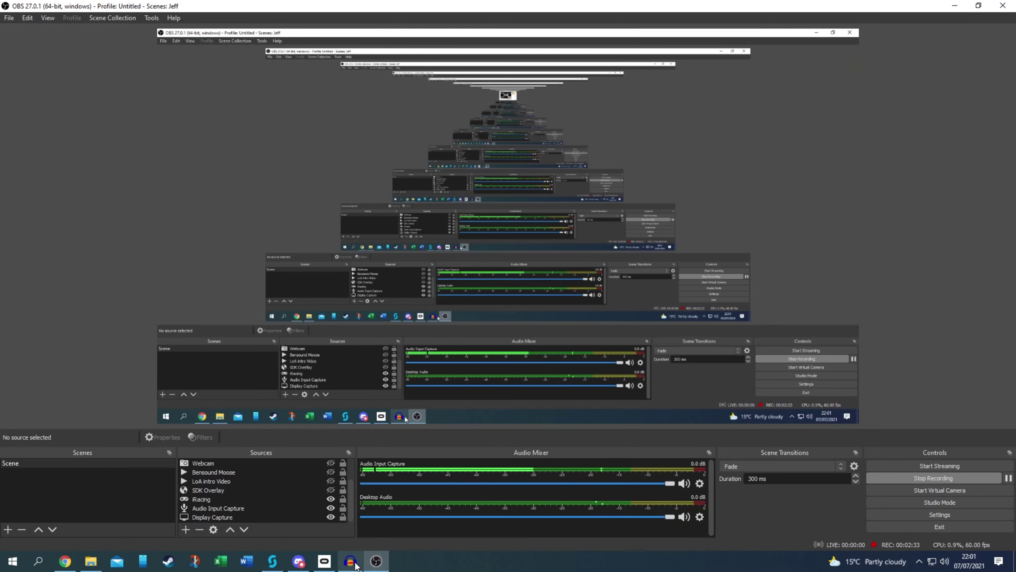
click(358, 563)
click(8, 19)
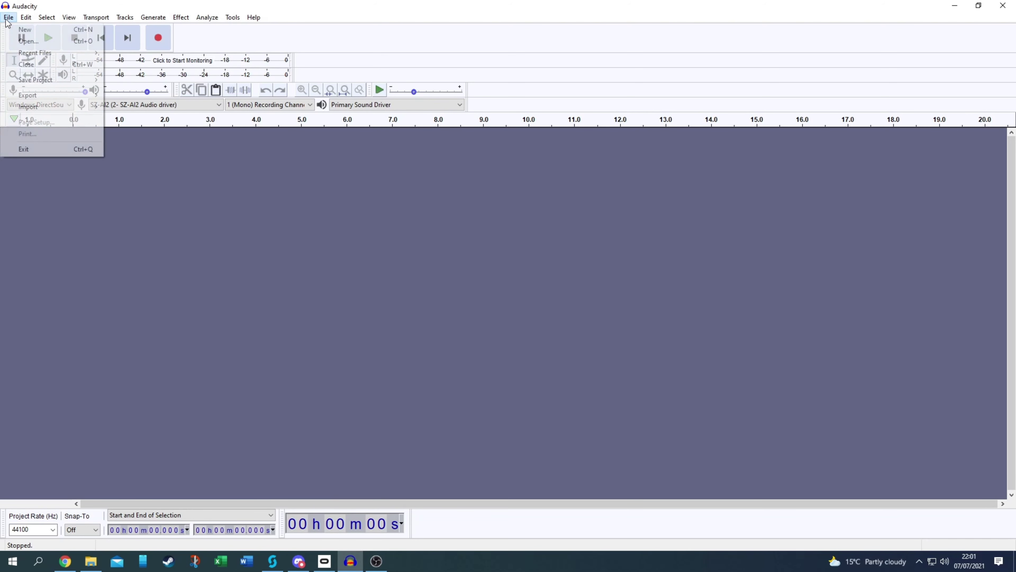
mouse_move(44, 96)
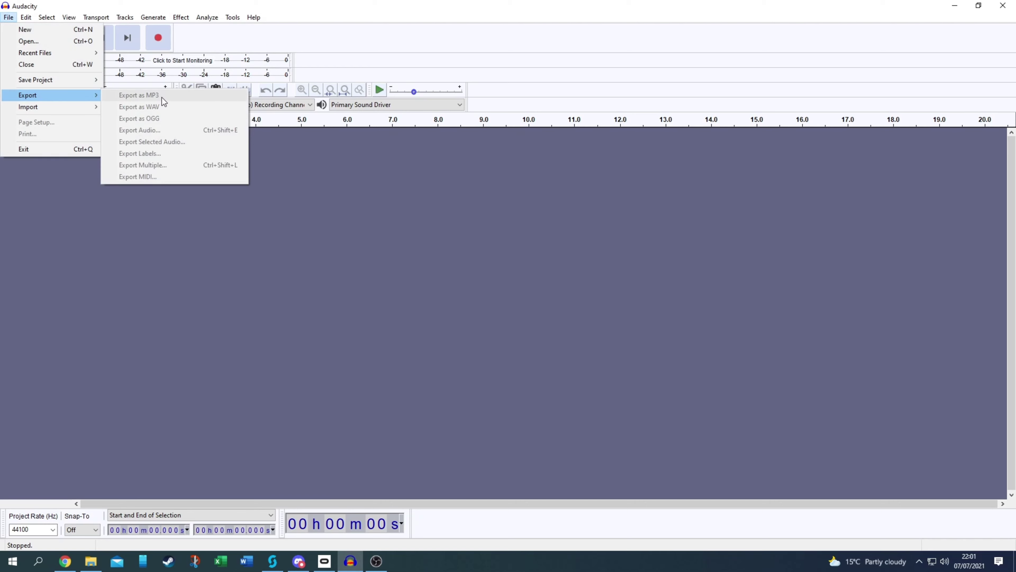
- Switch to File Explorer and inspect the two commentators' Lime Rock MP3 recordings in the Commentaries folder
click(91, 562)
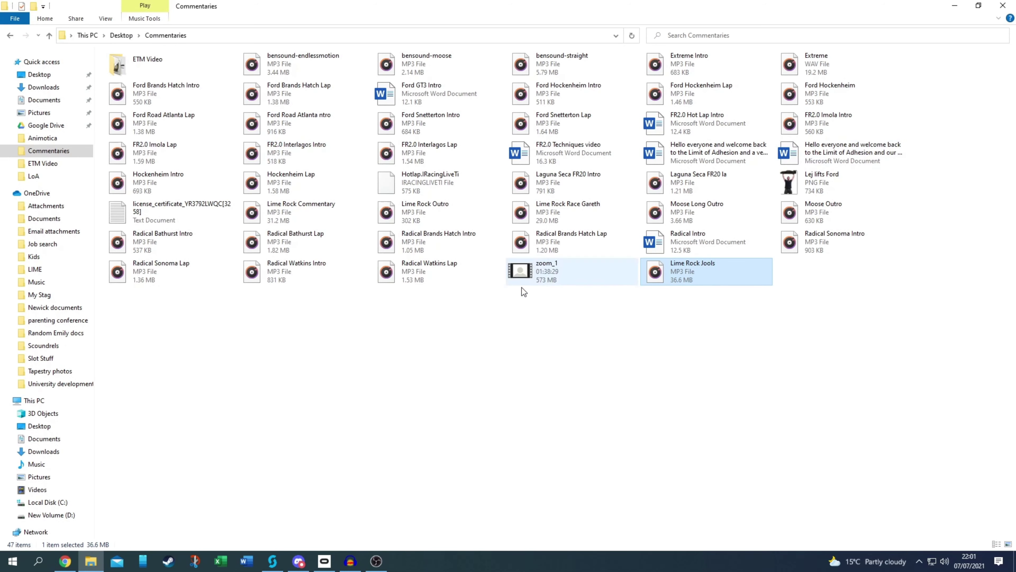
click(581, 209)
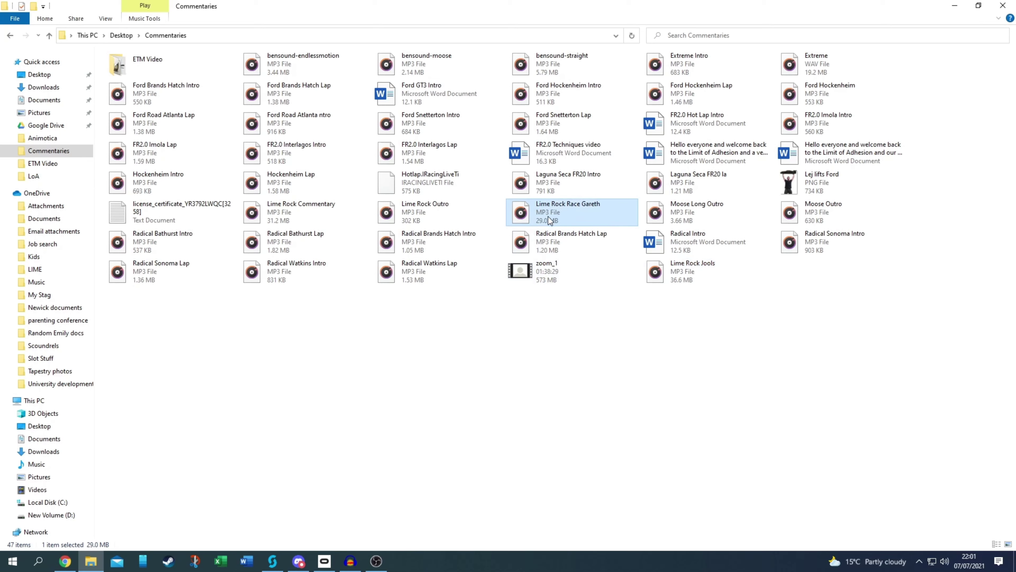
click(707, 281)
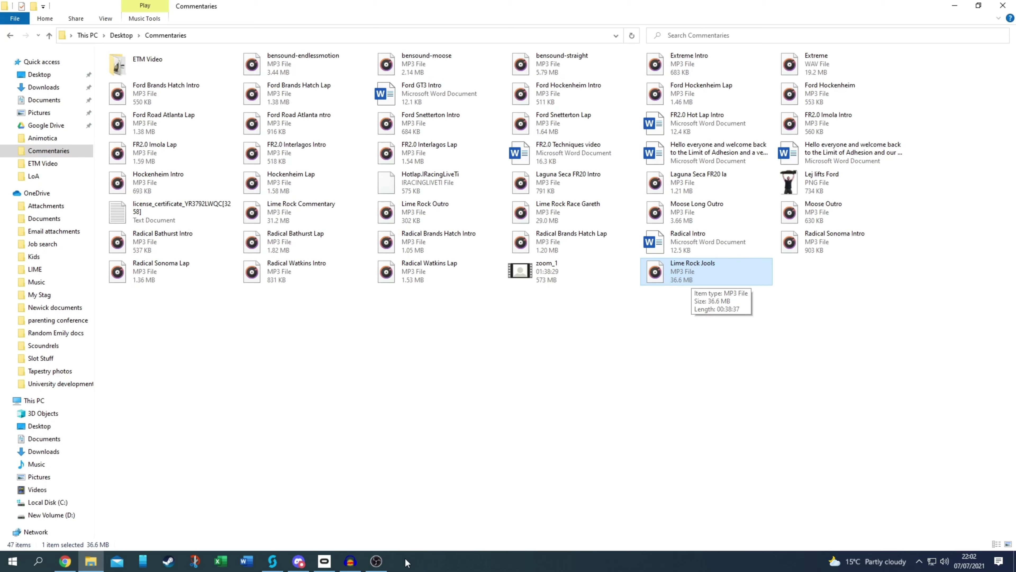
click(299, 561)
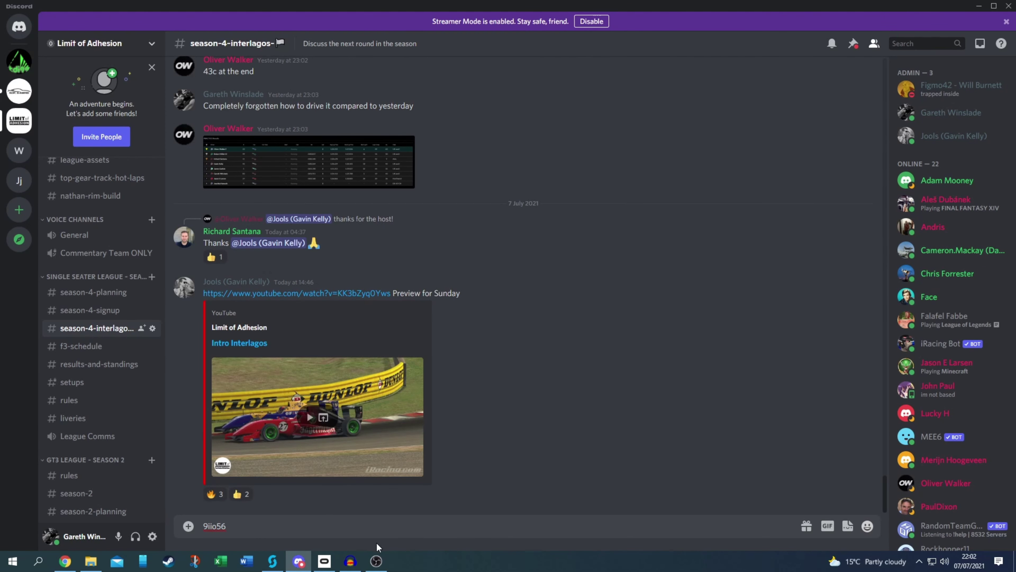
click(376, 561)
click(377, 561)
- Switch to Audacity, start an audio import, and browse to the Commentaries folder
click(351, 561)
click(9, 17)
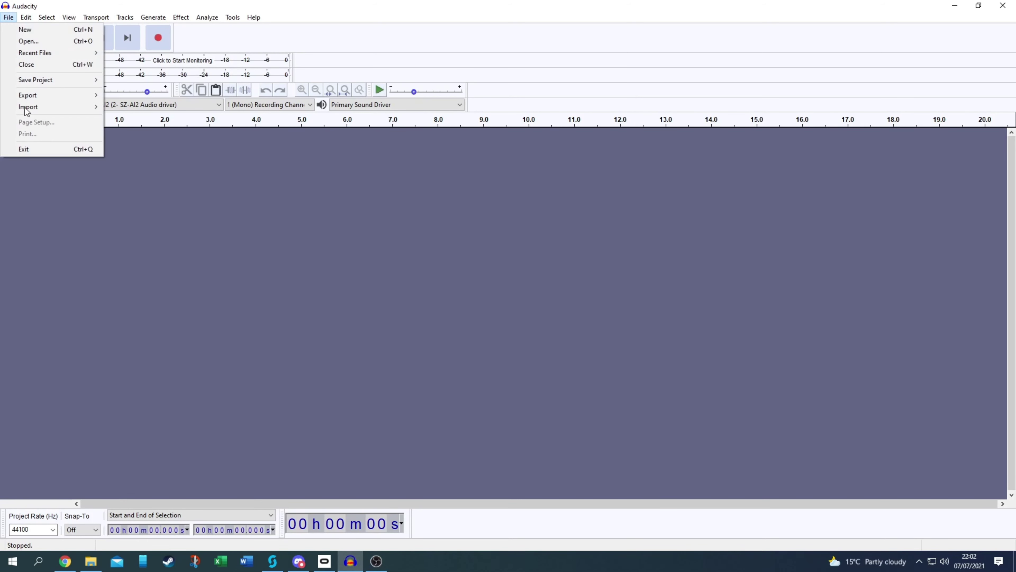
mouse_move(40, 107)
click(180, 106)
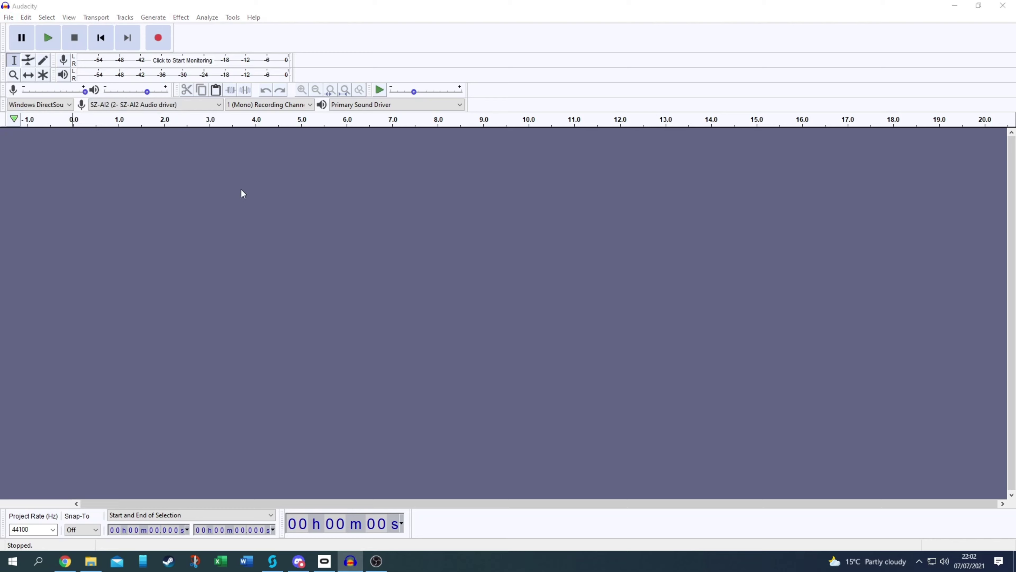
click(82, 27)
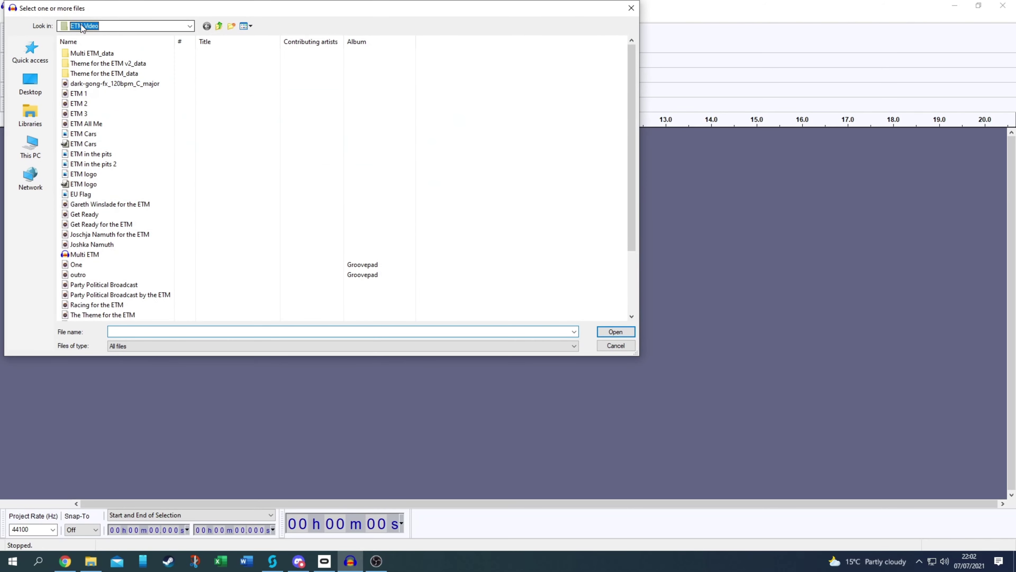
click(191, 27)
click(190, 27)
click(191, 27)
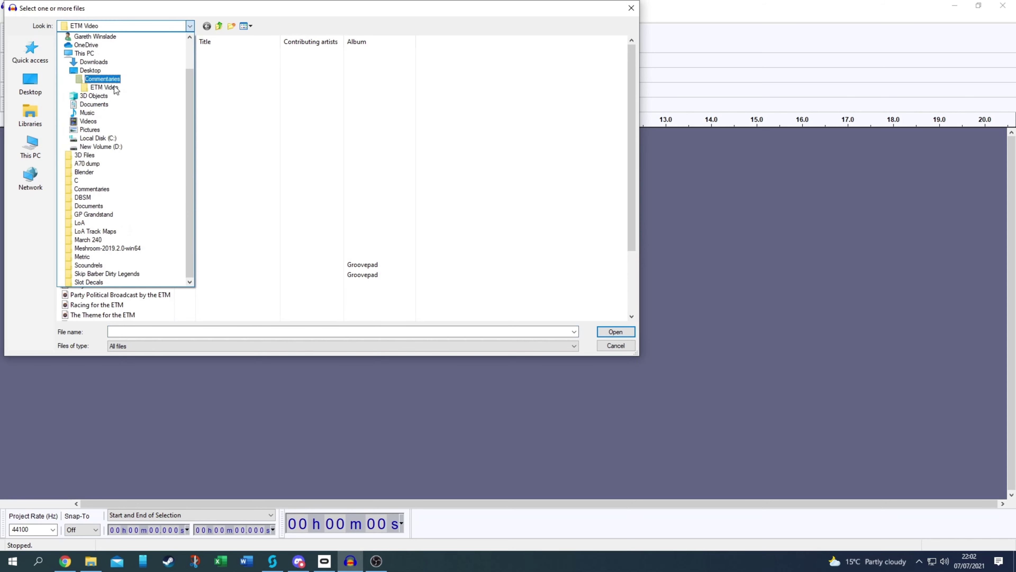
scroll(113, 120, up, 1)
scroll(115, 160, down, 1)
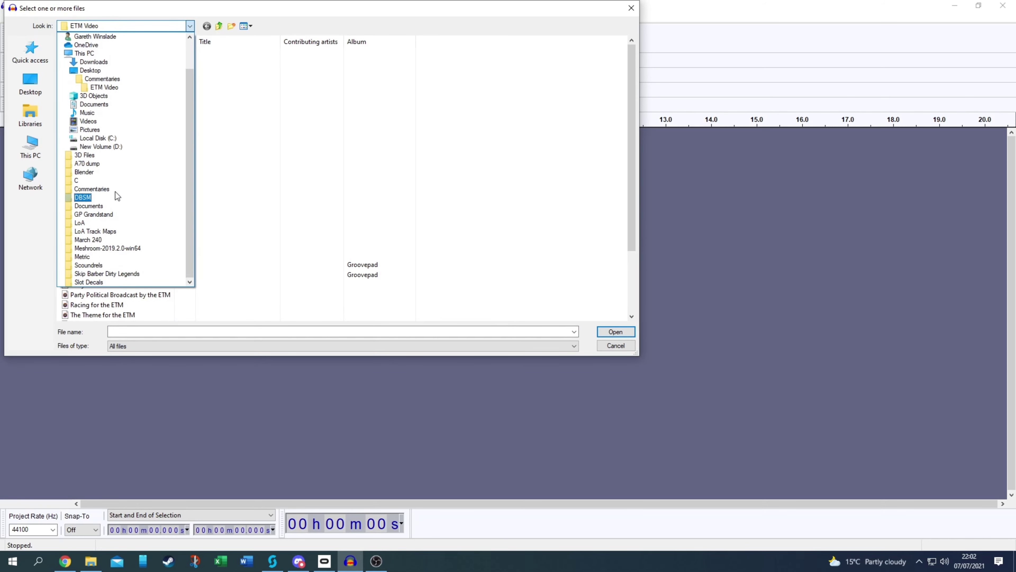
click(116, 194)
- Import the first commentator's Lime Rock Race recording from the Commentaries folder
scroll(208, 241, down, 5)
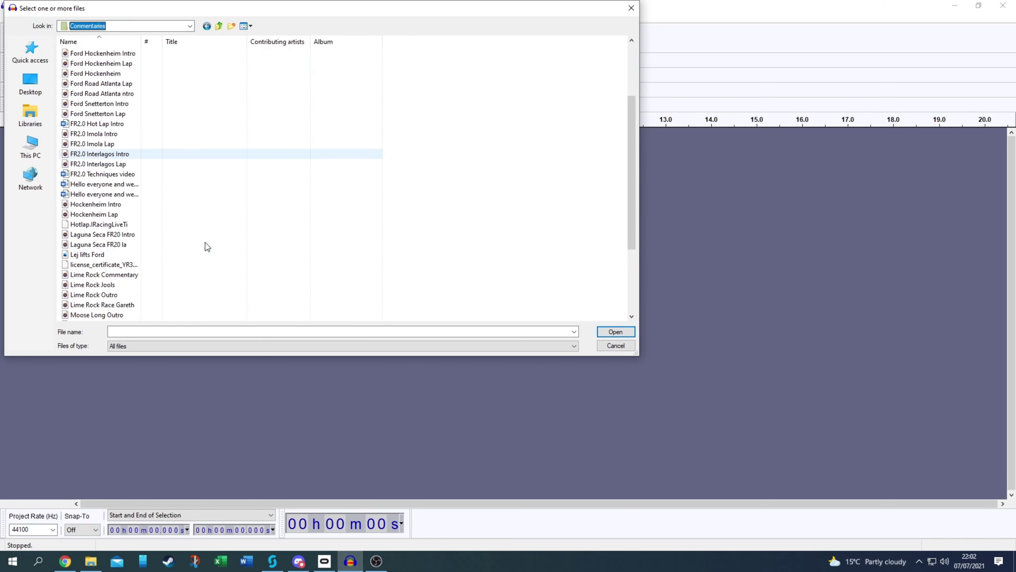
scroll(204, 245, down, 2)
click(121, 245)
double_click(121, 245)
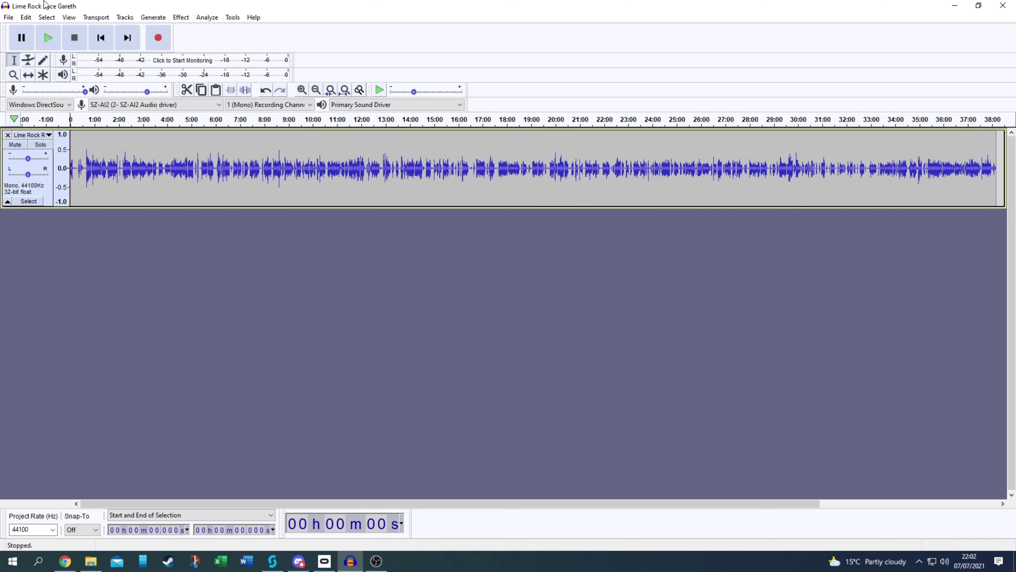
- Import the second commentator's Lime Rock recording from the Commentaries folder as another track
click(15, 18)
mouse_move(28, 96)
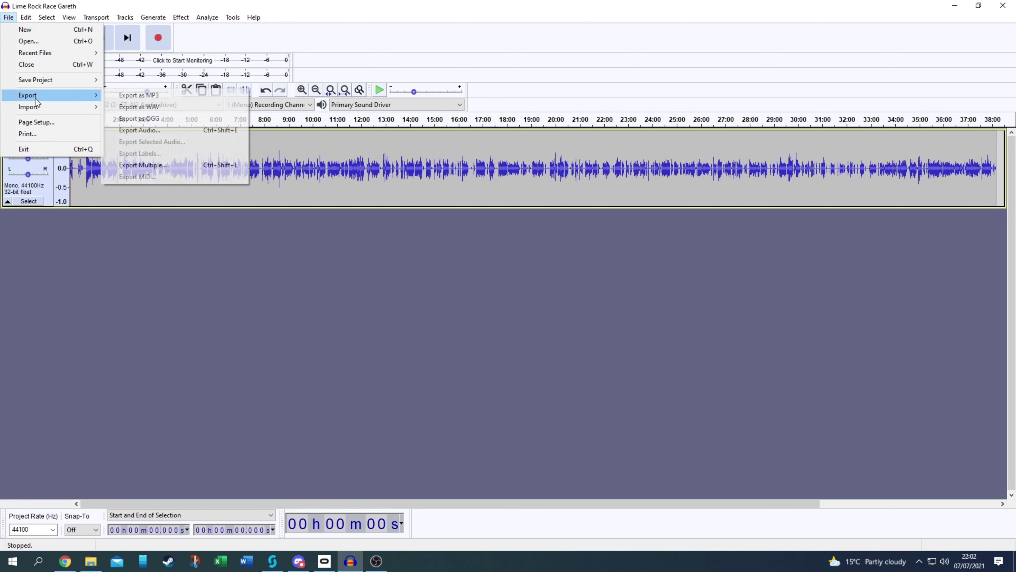
mouse_move(75, 108)
click(130, 109)
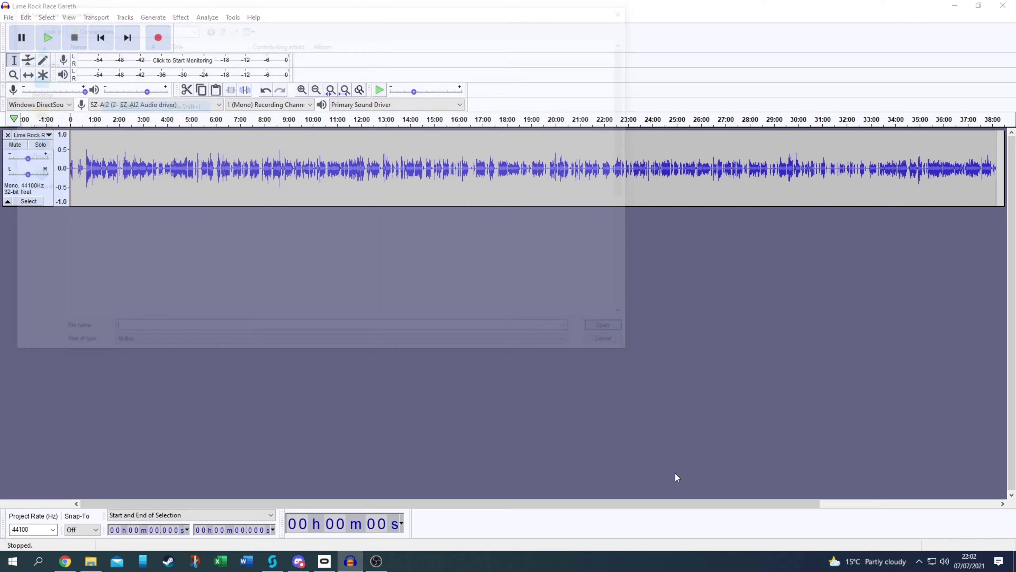
scroll(391, 238, down, 4)
scroll(298, 238, down, 2)
double_click(102, 195)
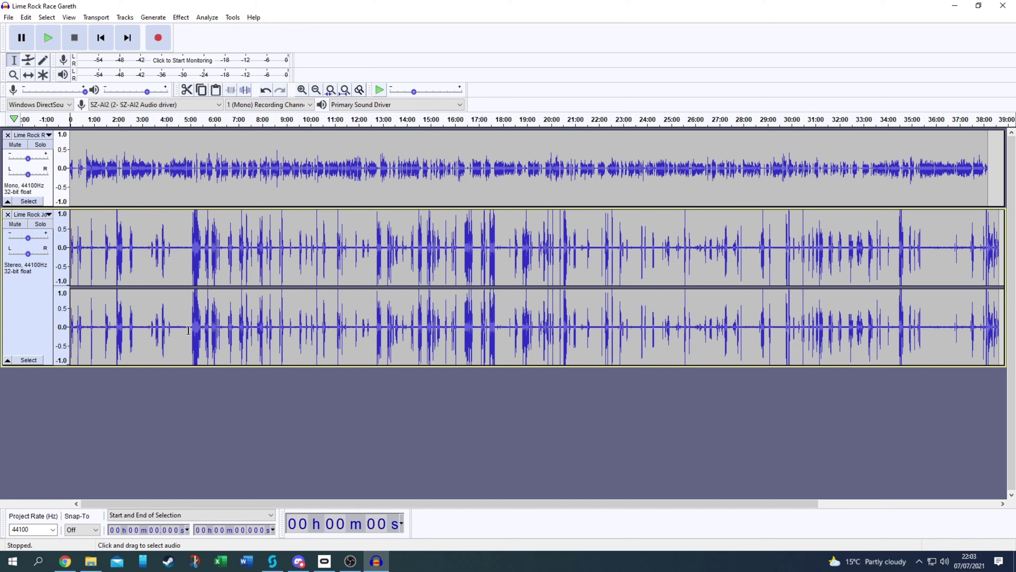
- Split the second commentator's stereo track to mono and delete the duplicate lower channel track
click(49, 215)
click(62, 384)
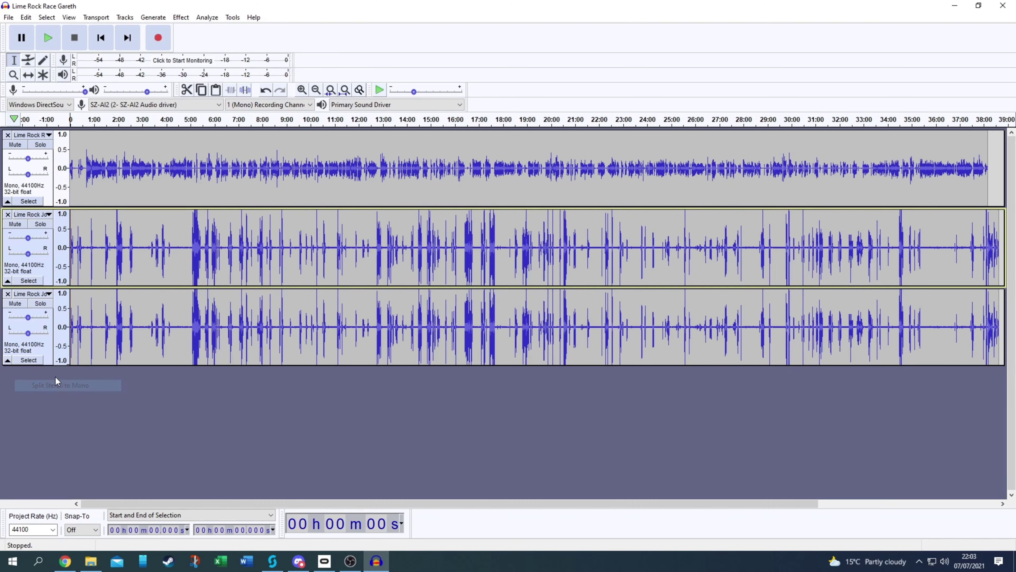
click(8, 294)
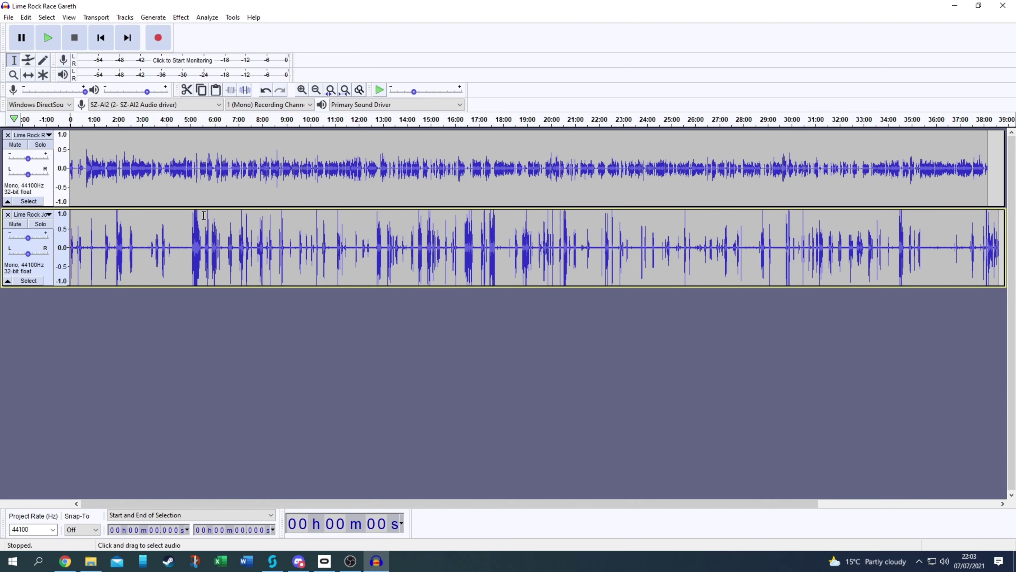
- Apply Loudness Normalization to the entire second track with perceived loudness at -23.0 LUFS, treating mono as dual-mono
click(34, 282)
click(181, 17)
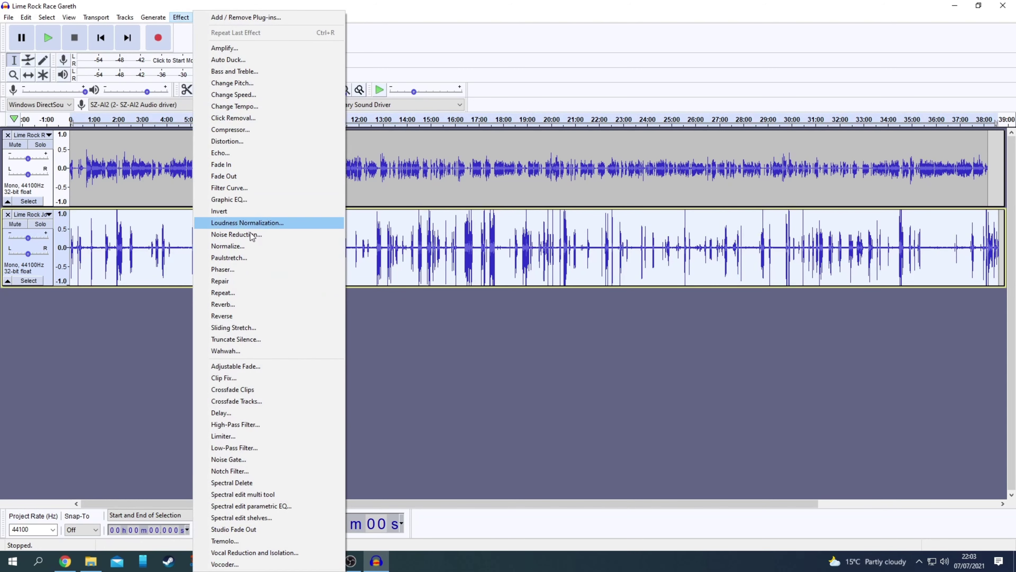
click(264, 224)
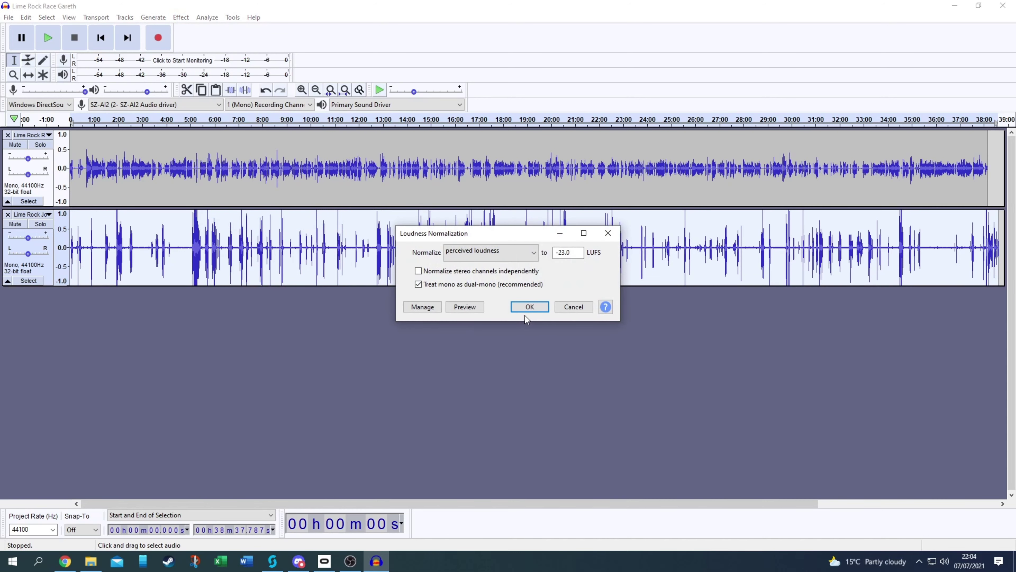
click(525, 311)
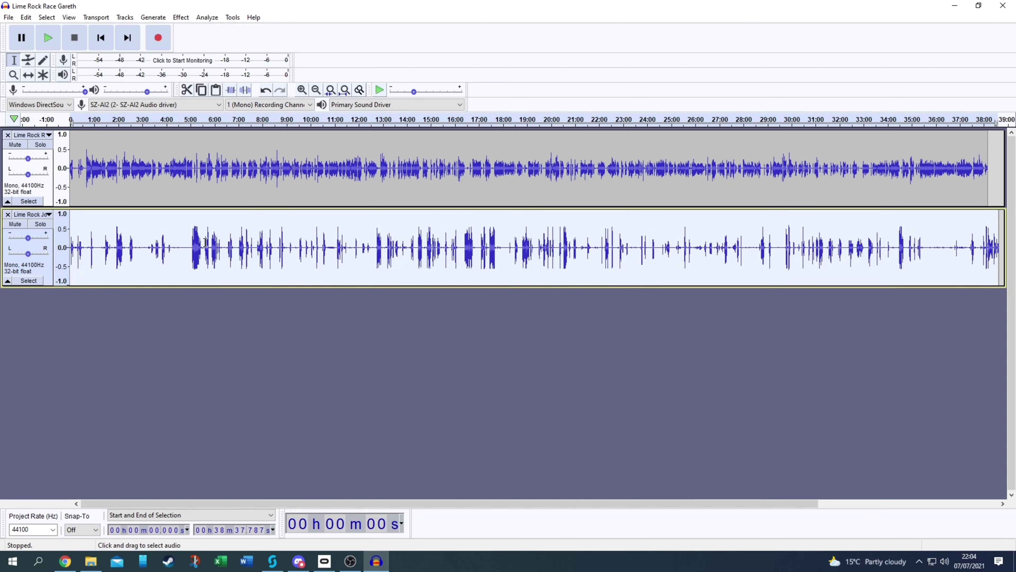
- Solo the second track and play its quiet section from about 4:10 to check the background noise
ctrl+scroll(173, 250, up, 4)
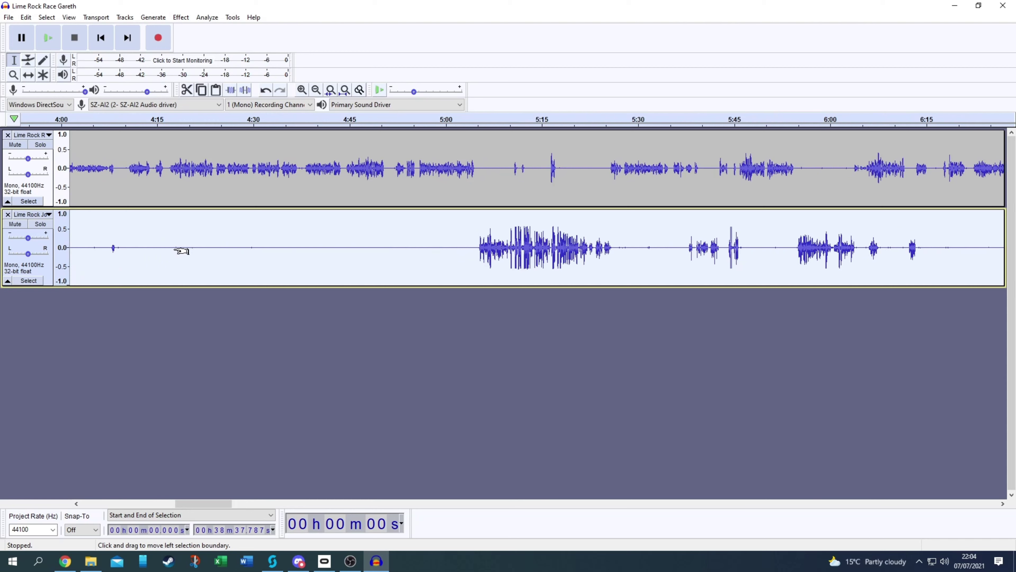
click(125, 247)
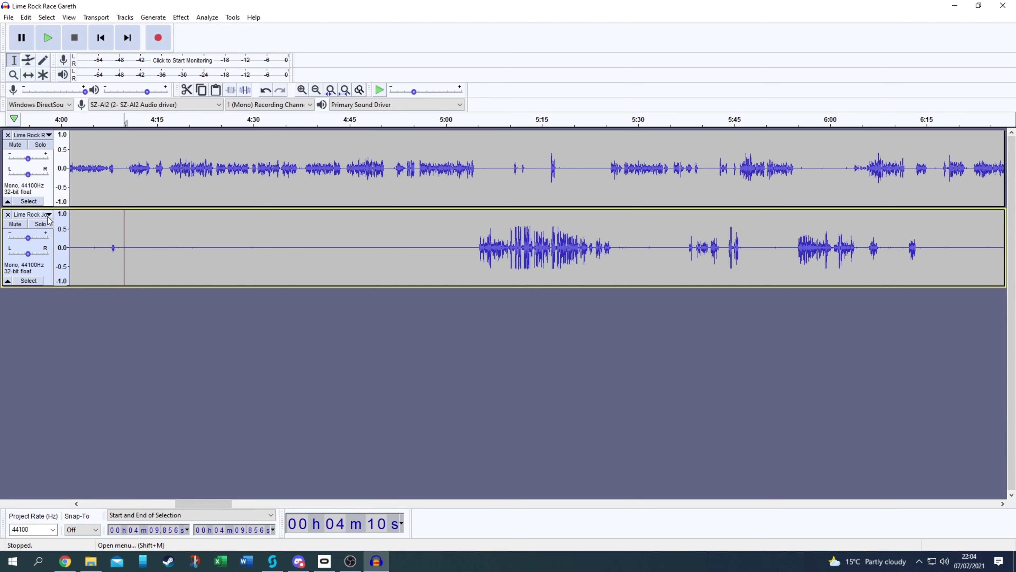
click(40, 224)
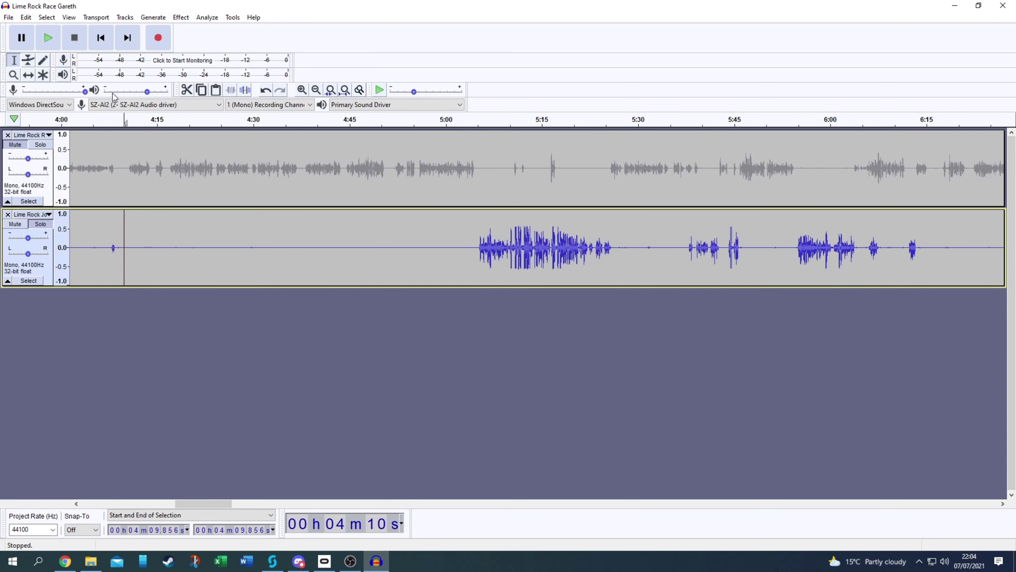
click(51, 38)
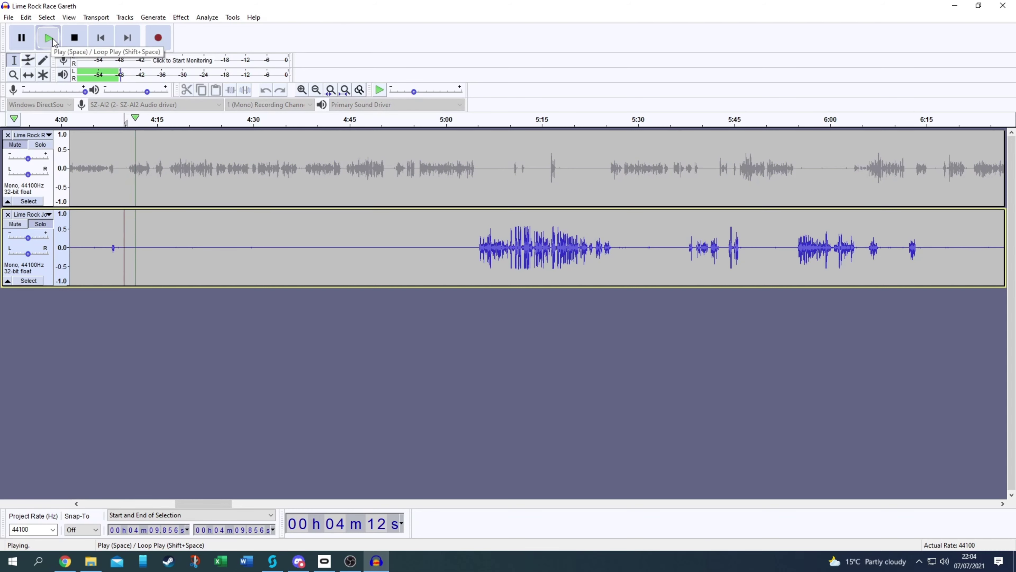
click(75, 39)
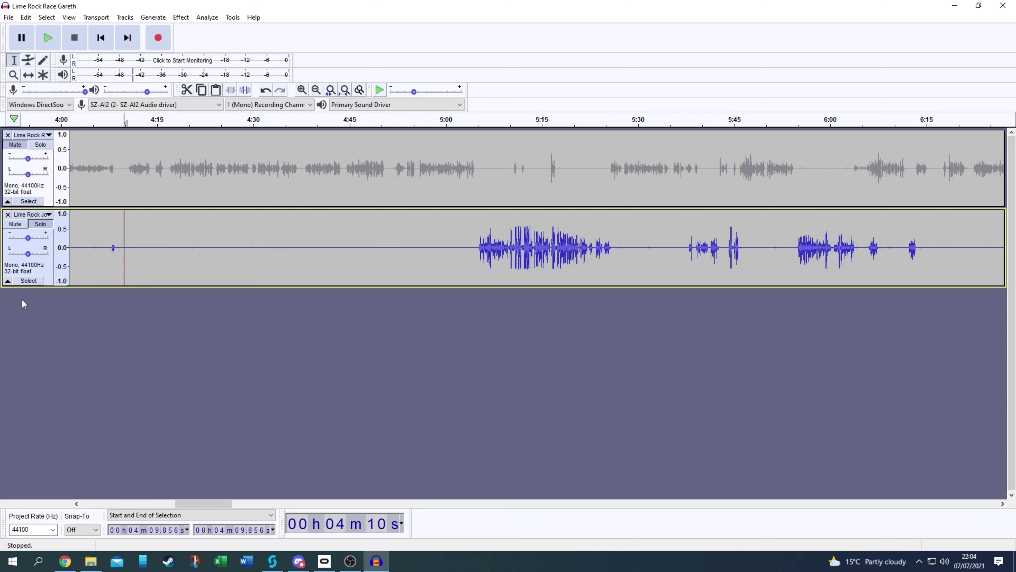
- Capture a Noise Reduction profile from the second track's quiet section between about 4:10 and 5:04
click(29, 281)
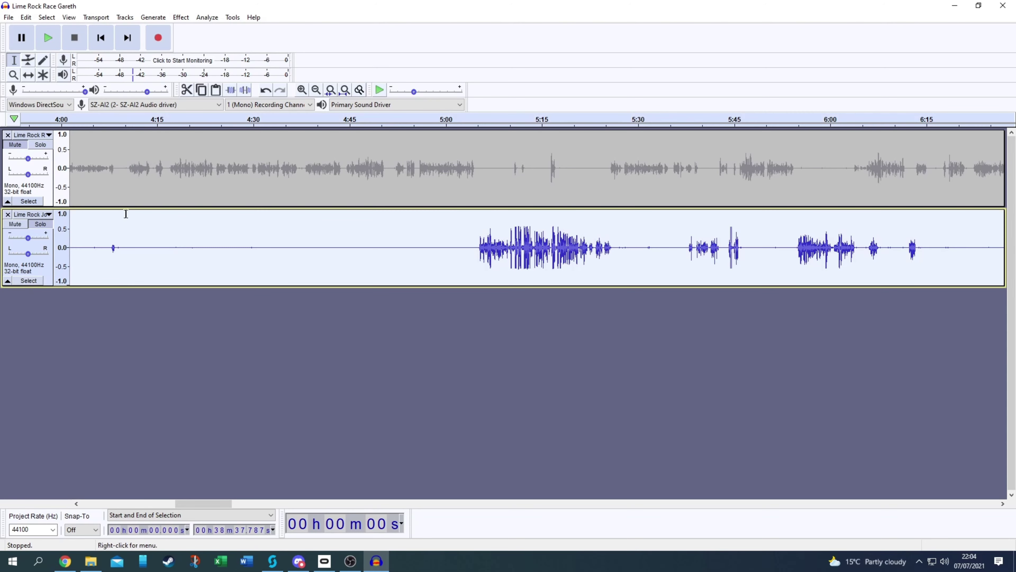
drag(122, 244, 474, 250)
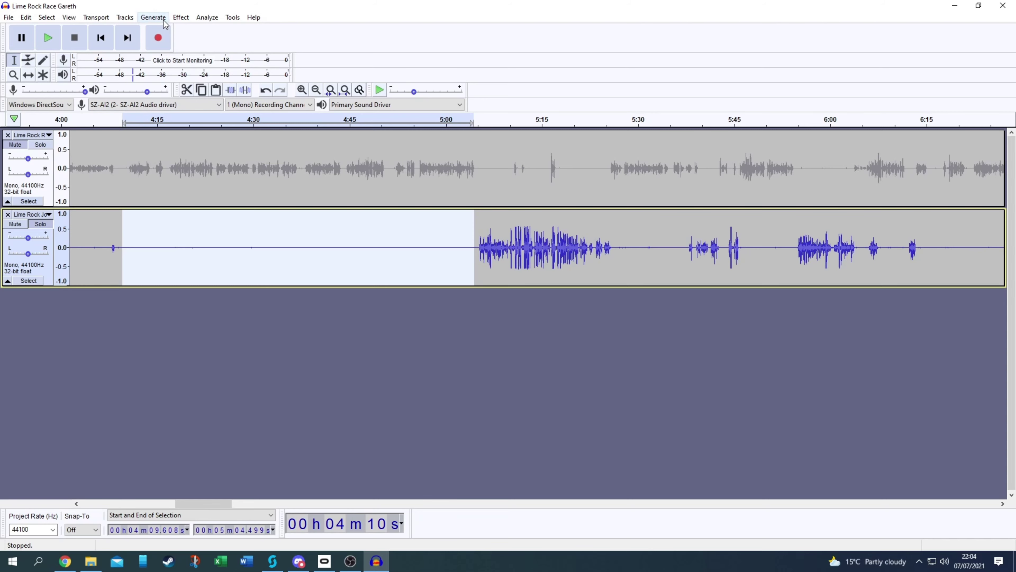
click(181, 17)
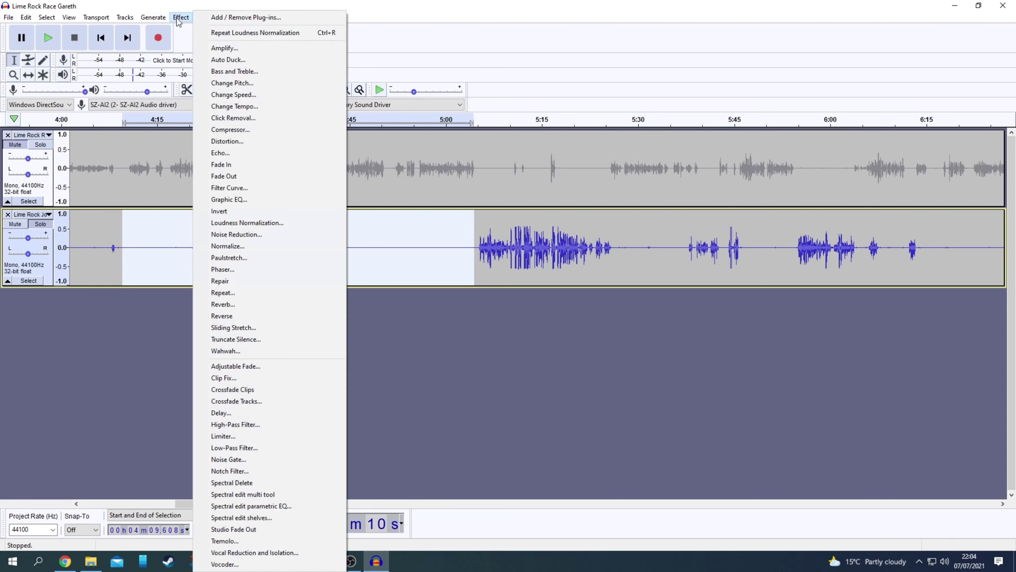
click(254, 235)
click(509, 227)
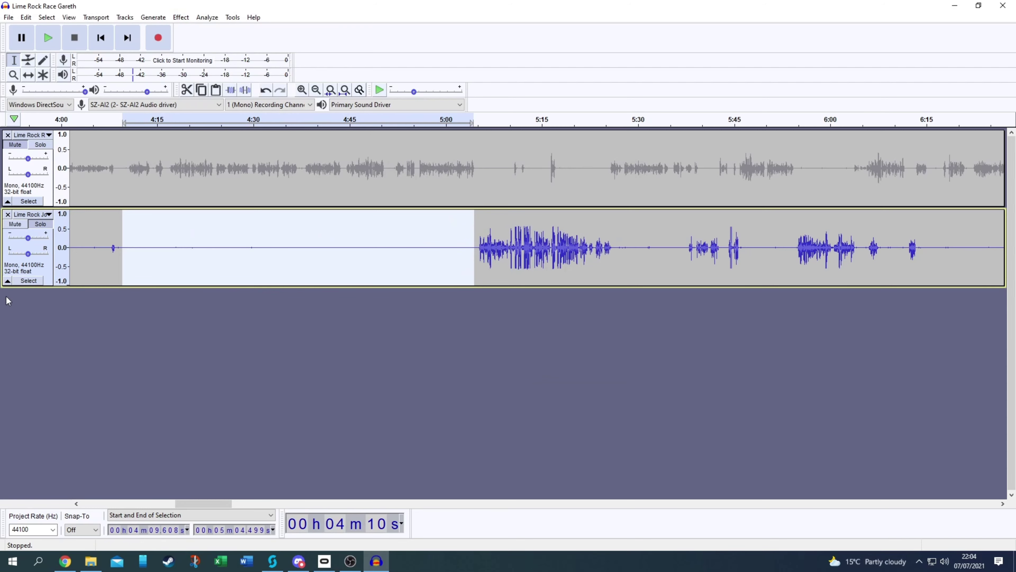
- Apply Noise Reduction to the entire second track with 21 dB reduction, sensitivity 9.00, and 3 frequency smoothing bands
click(29, 280)
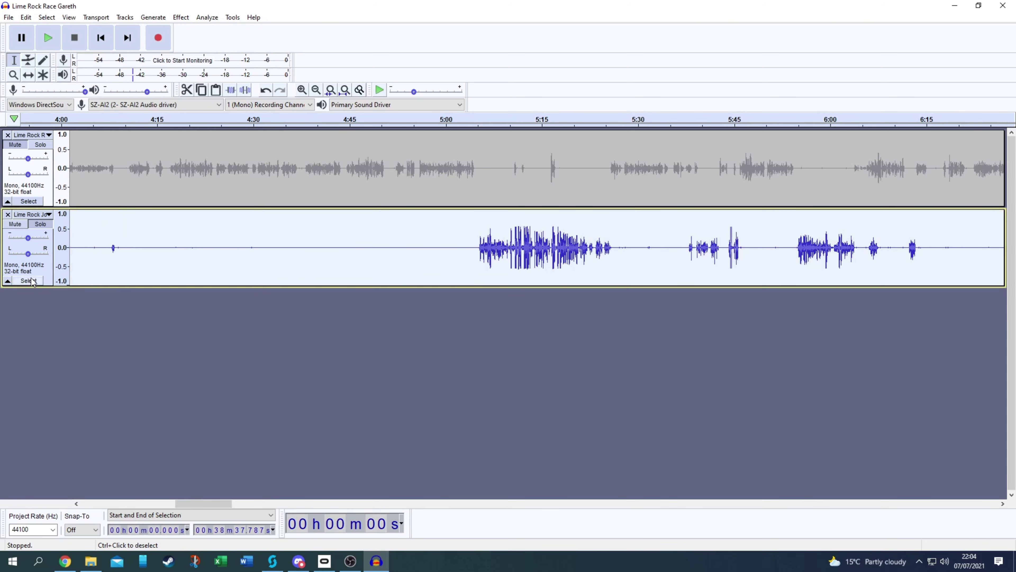
click(181, 18)
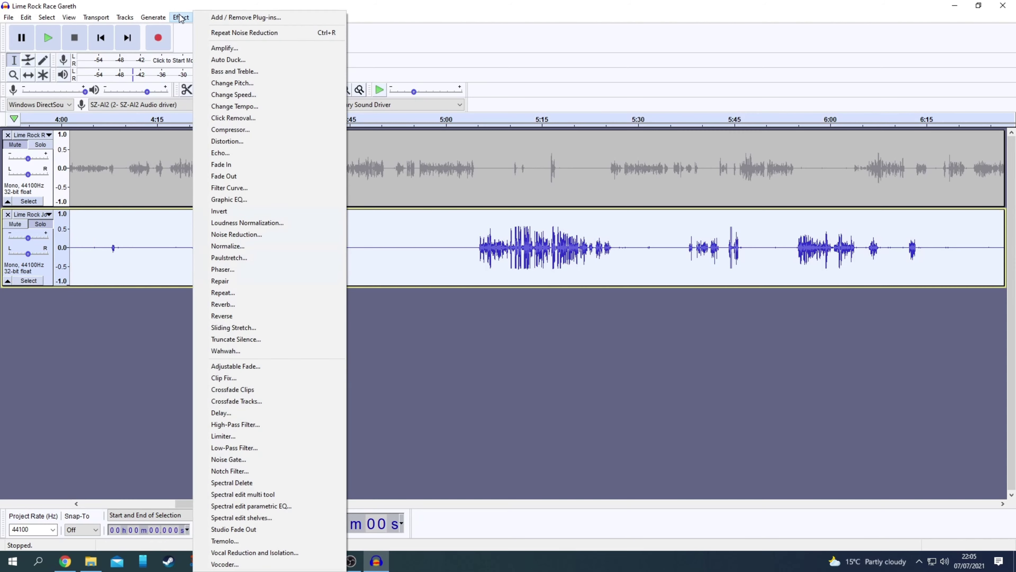
click(254, 235)
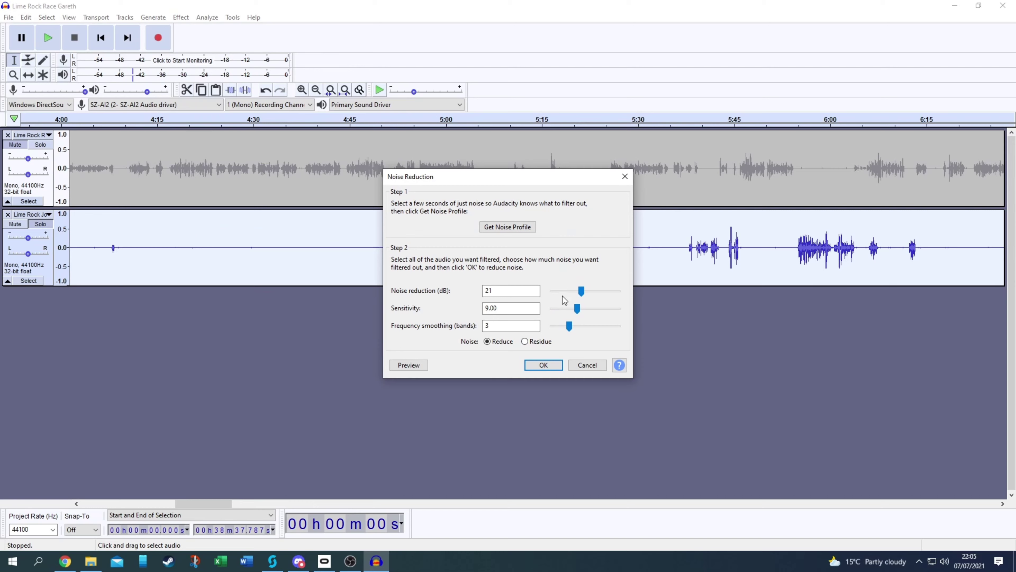
click(554, 365)
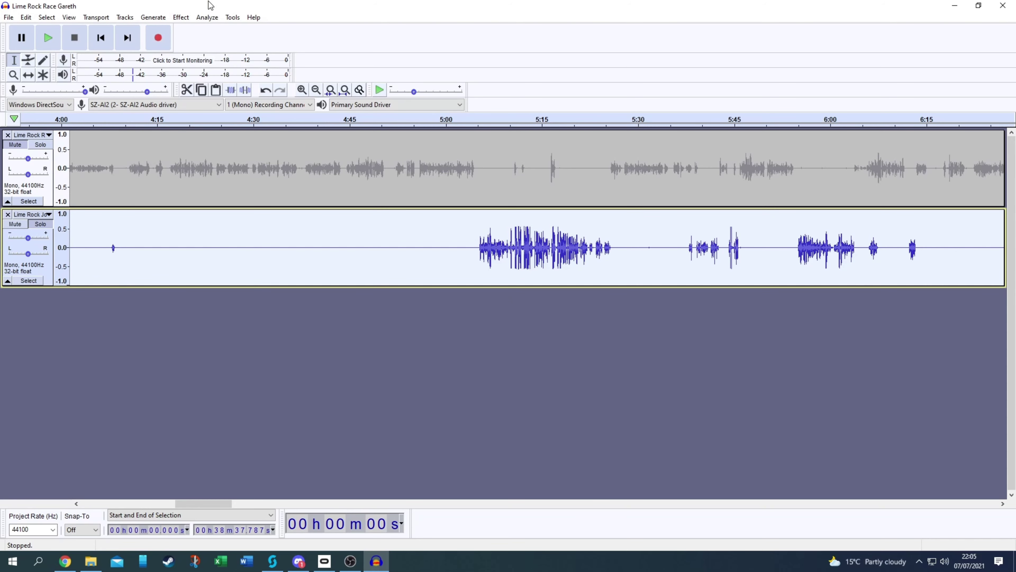
- Play the noise-reduced second track from about 4:12 and again from about 4:07 to check the result
click(141, 250)
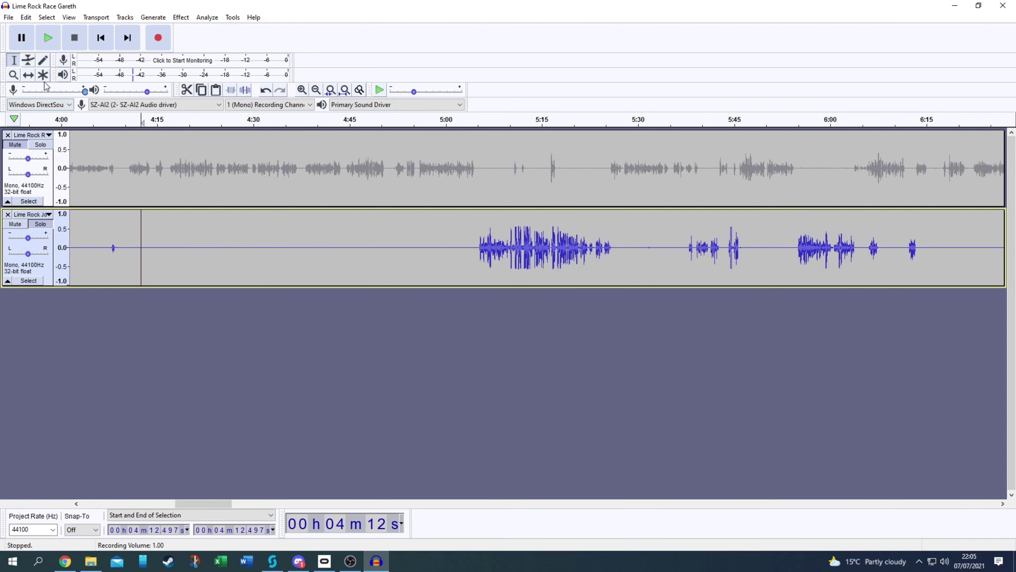
click(48, 38)
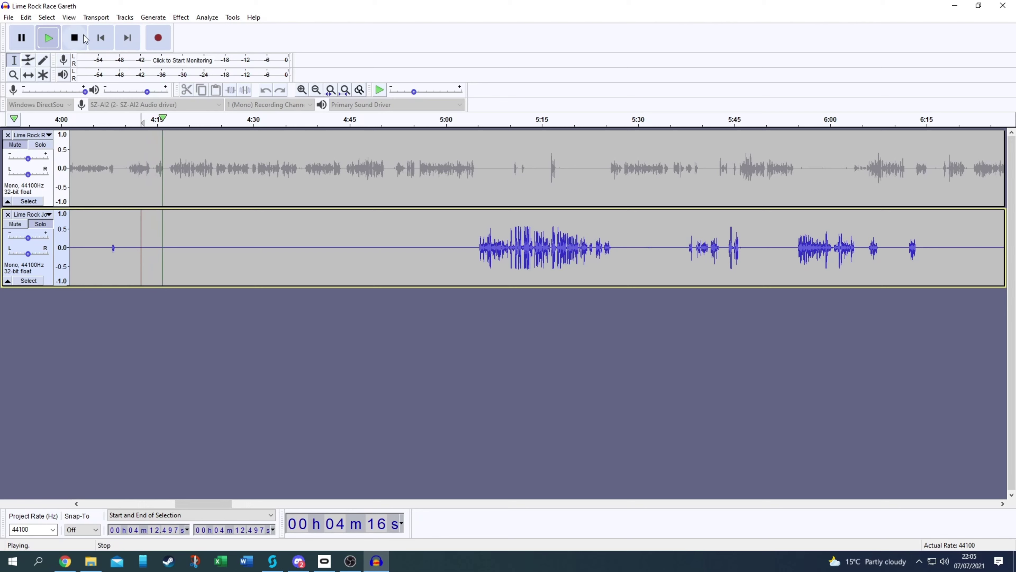
click(74, 38)
click(107, 250)
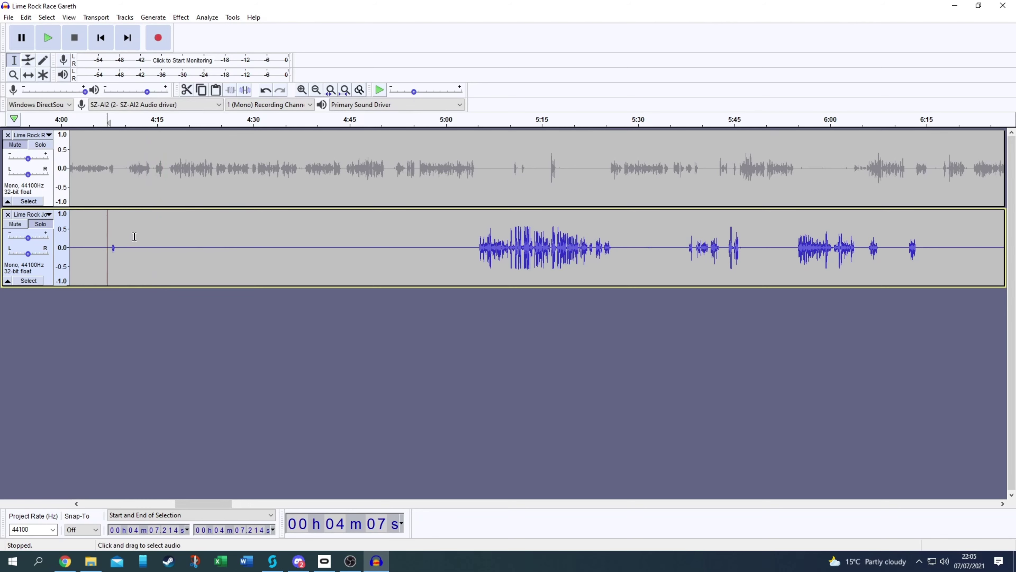
key(space)
key(space)
- Turn off solo on the second track and play both commentaries together from about 1.6 seconds to check their sync
click(100, 503)
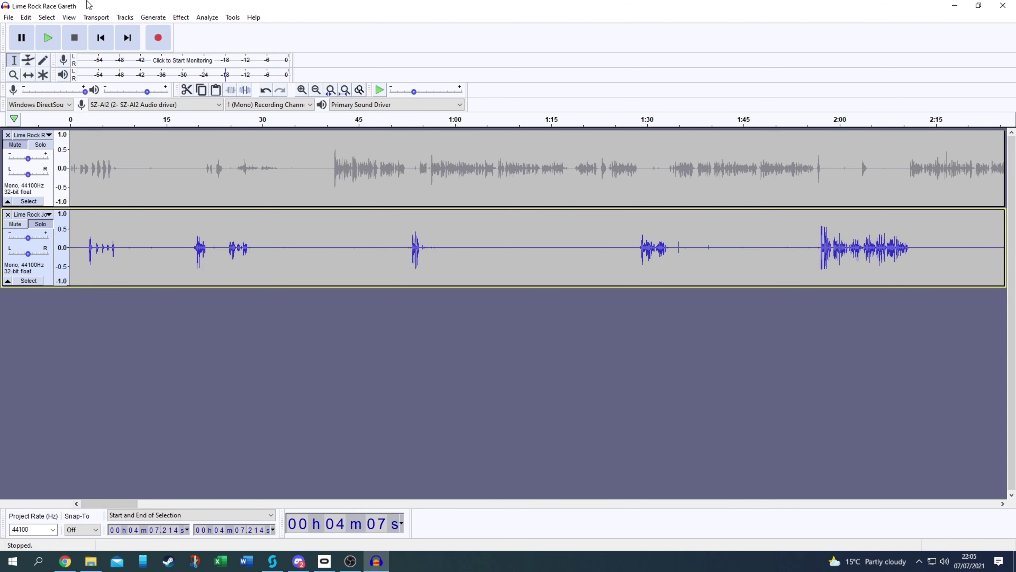
click(37, 191)
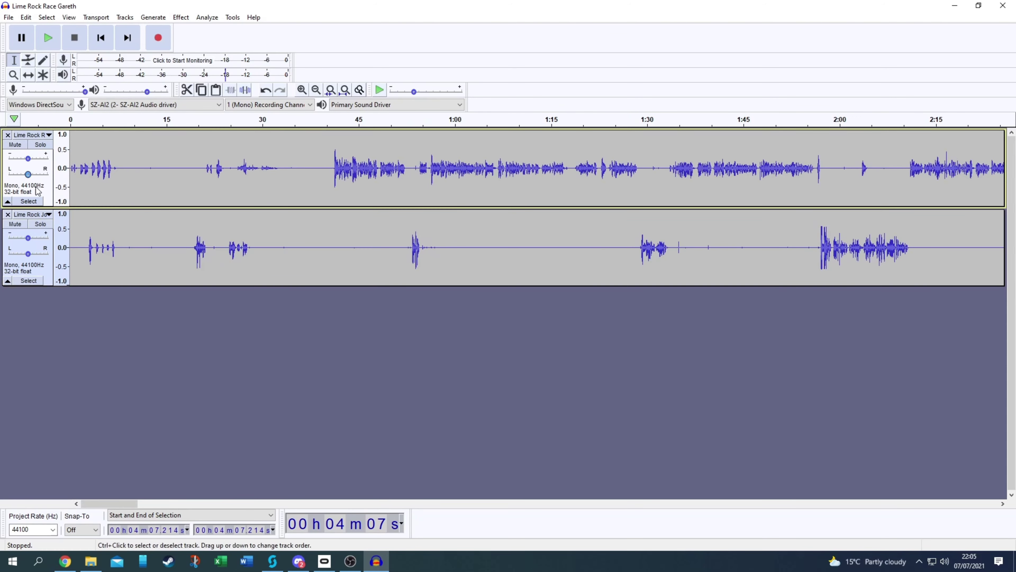
click(80, 172)
key(space)
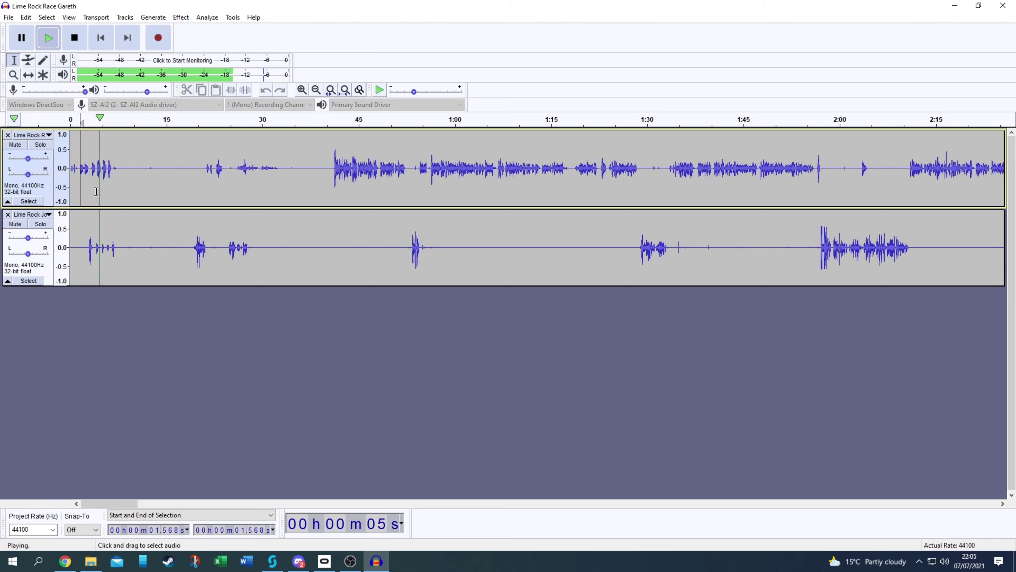
click(77, 46)
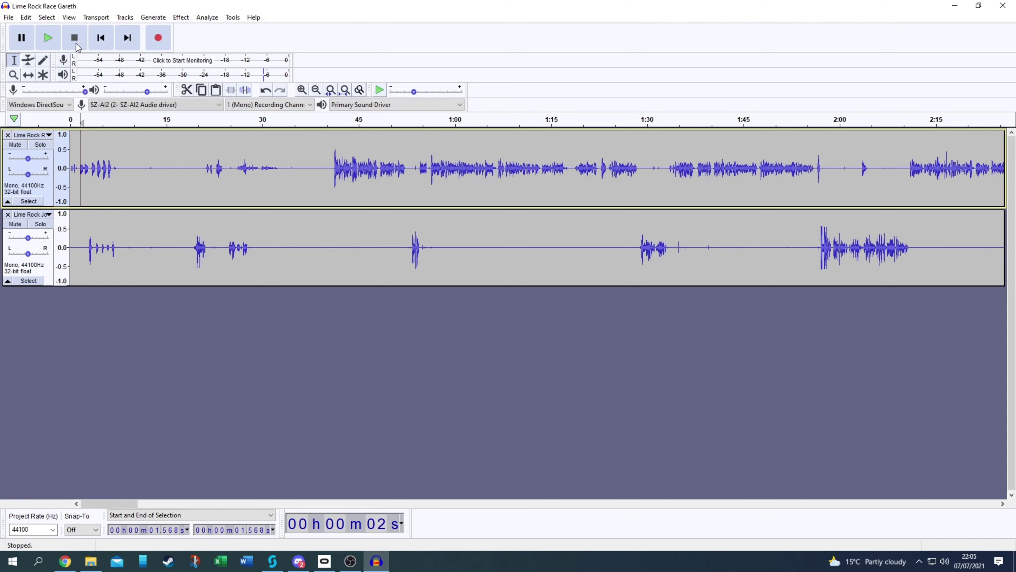
- Shift the second track slightly earlier to align its opening count with the first track's, and play both from about 1.6 seconds
click(29, 76)
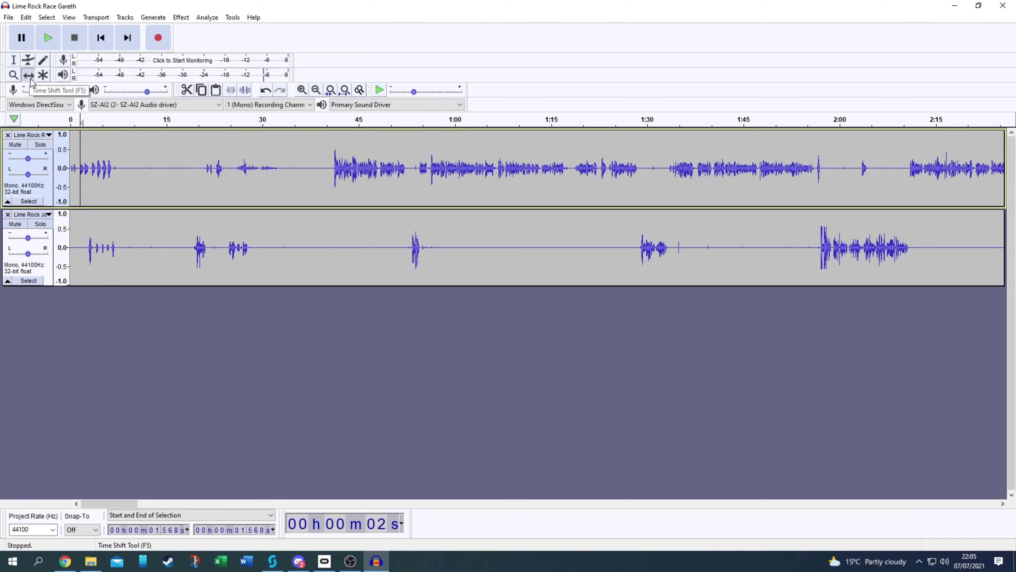
drag(144, 215, 139, 211)
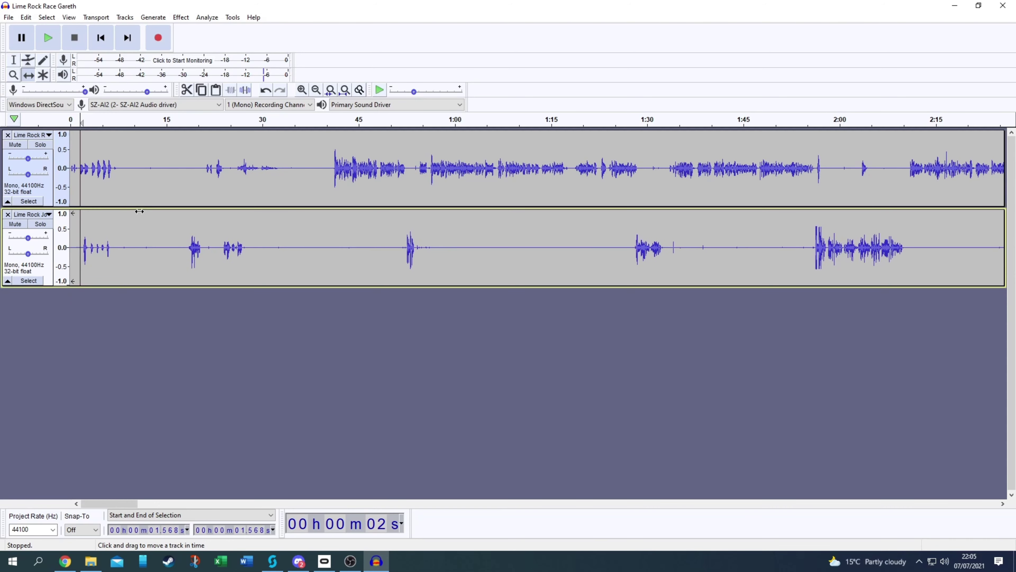
key(space)
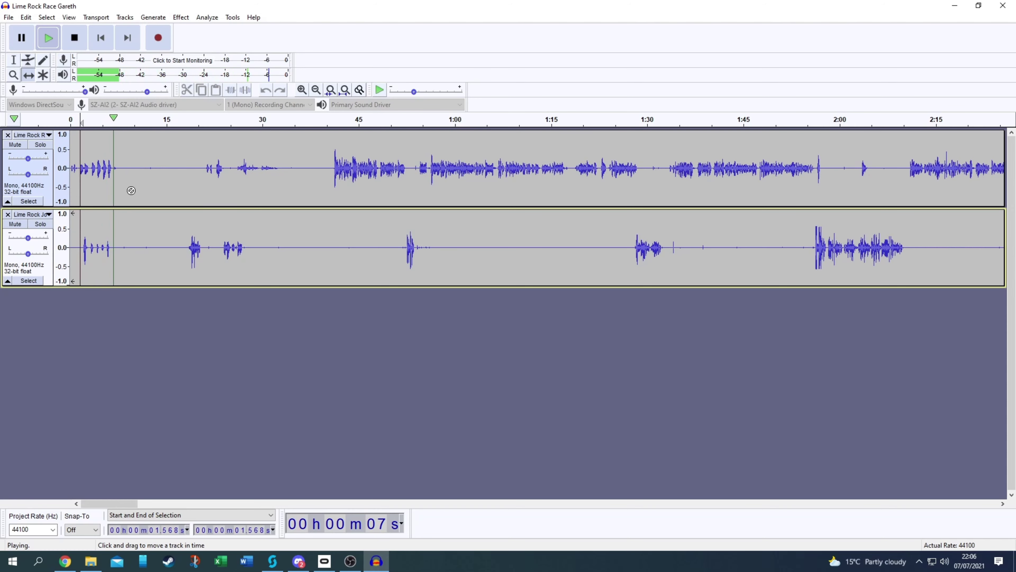
key(space)
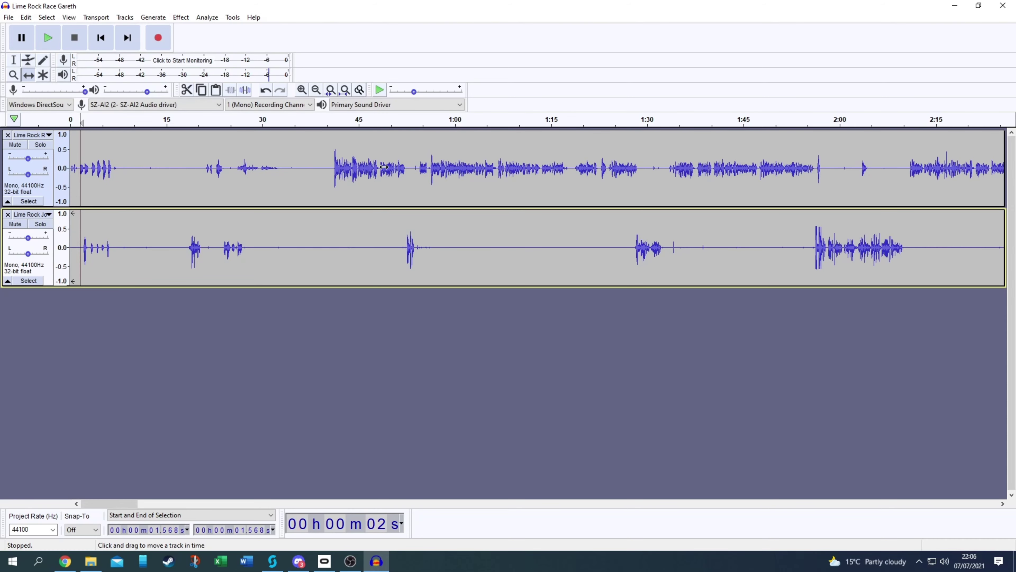
key(space)
key(space)
- Play both tracks from about 40.9 seconds and again from about 51.6 seconds to check the commentators' timing
click(13, 60)
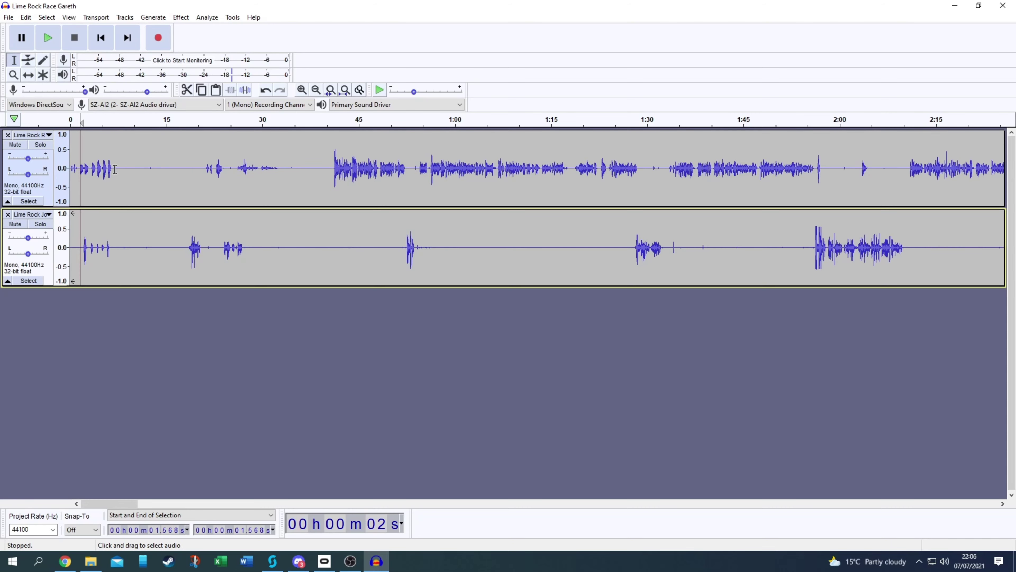
click(398, 168)
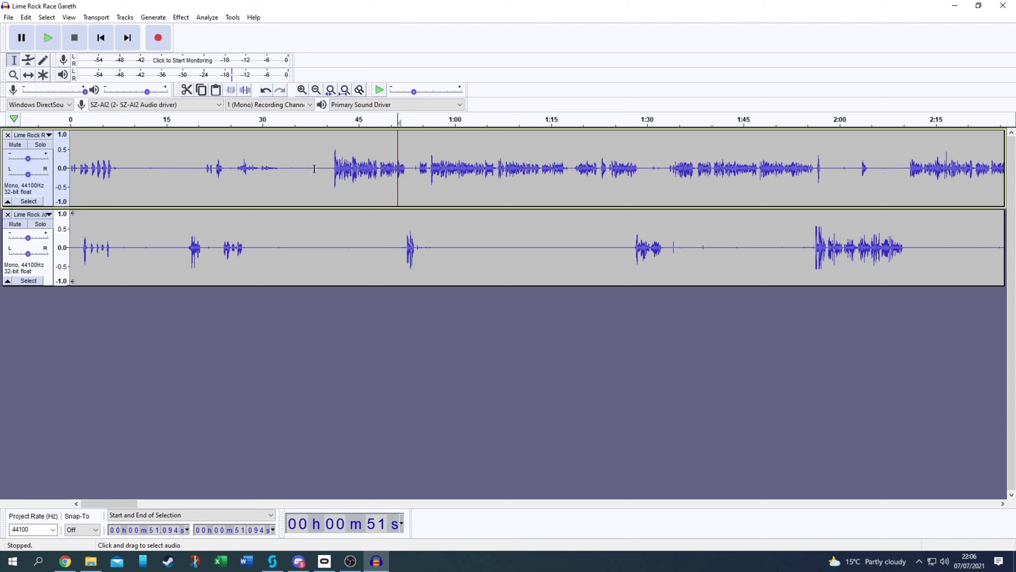
click(332, 168)
key(space)
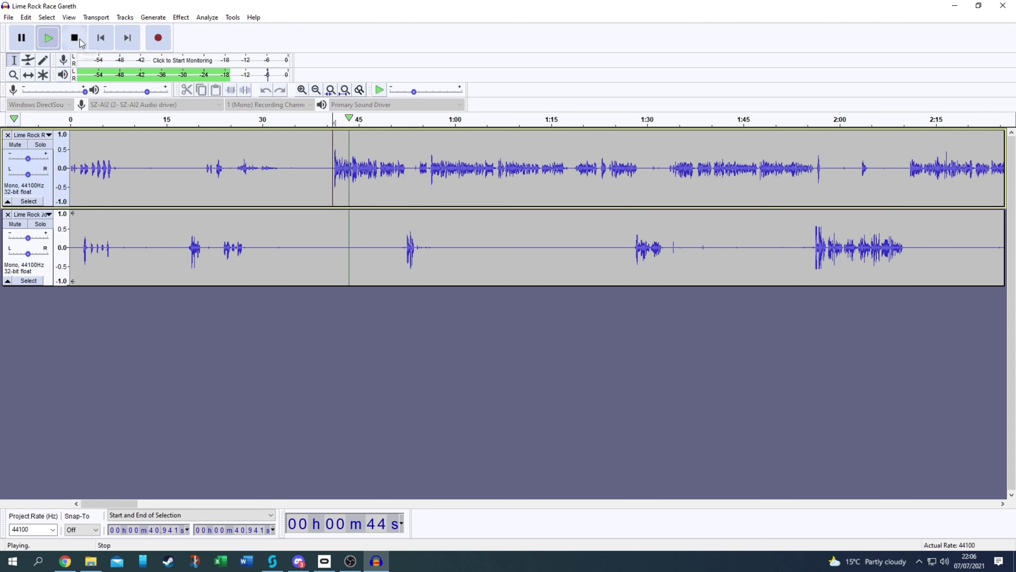
key(space)
click(400, 166)
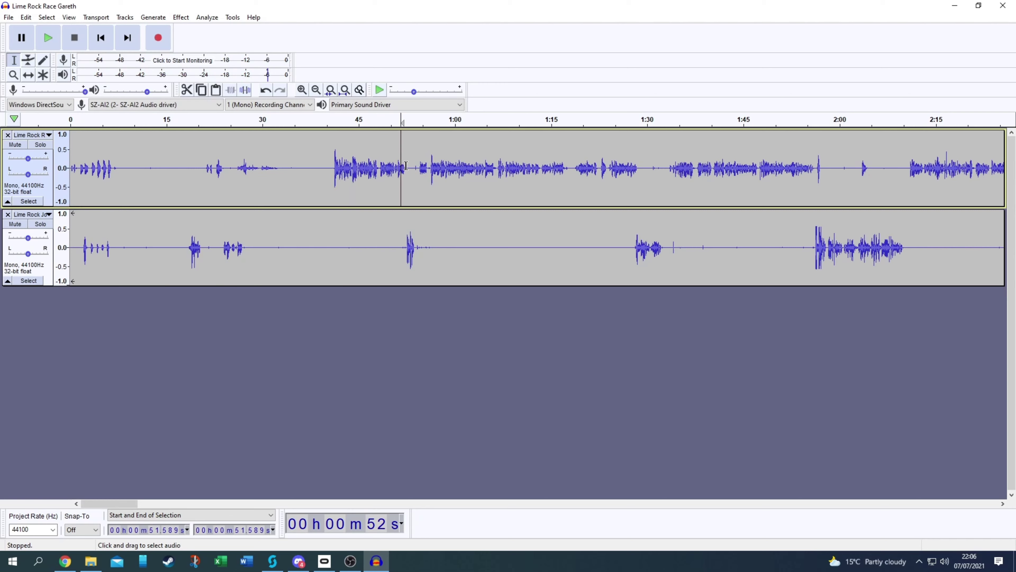
key(space)
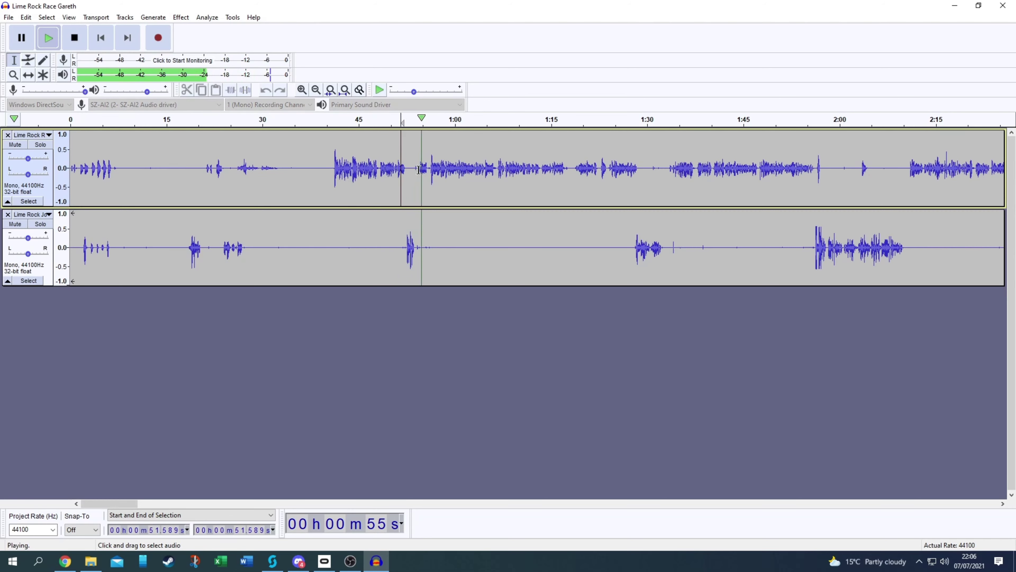
key(space)
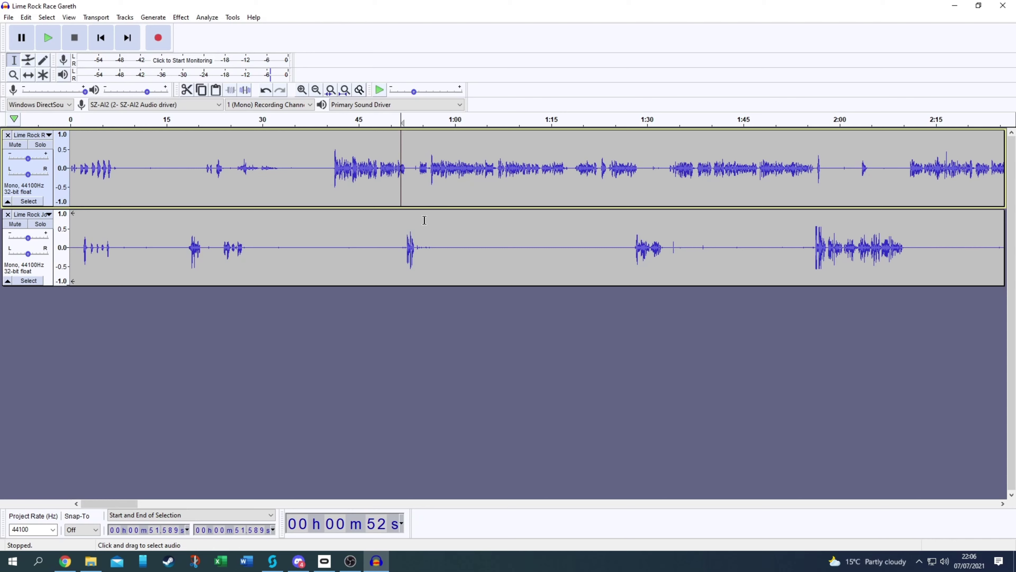
- Play the end of the opening sync count, and delete the first 6.6 seconds from both tracks
click(103, 172)
key(space)
key(space)
drag(112, 167, 43, 227)
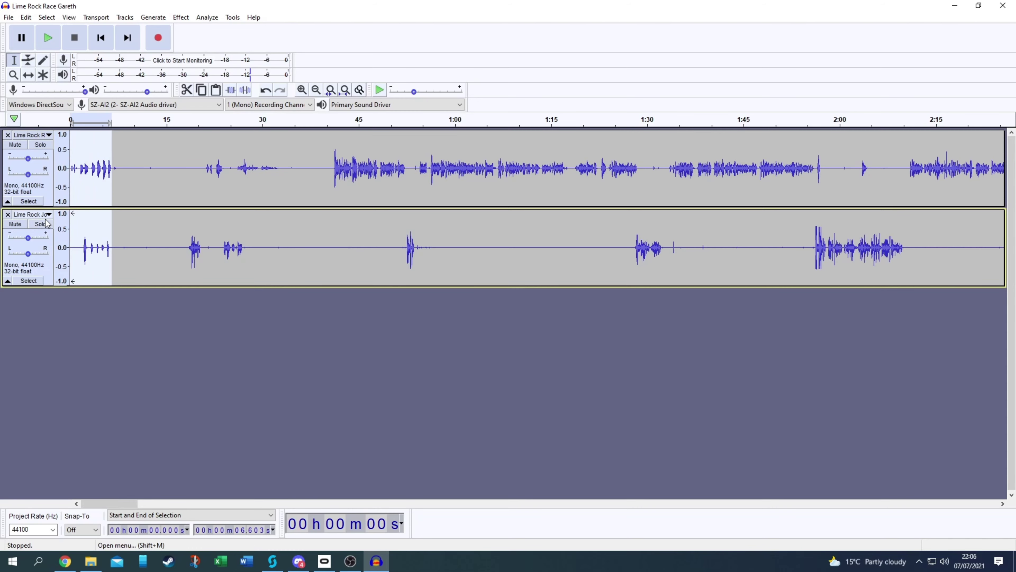
key(Delete)
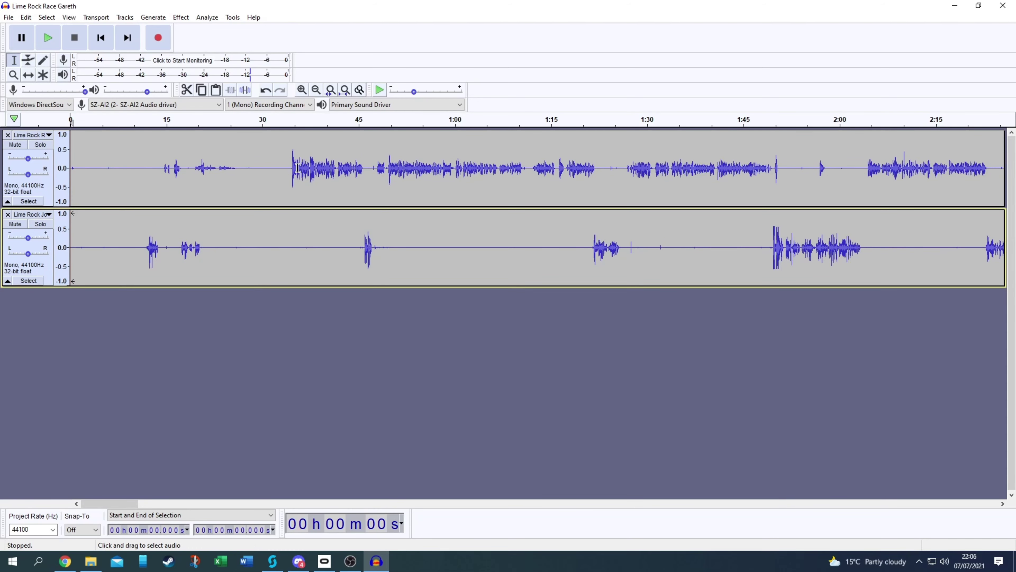
- Silence both tracks from the start to about 34.4 seconds, just before the main commentary, and play the silenced section
drag(291, 166, 65, 246)
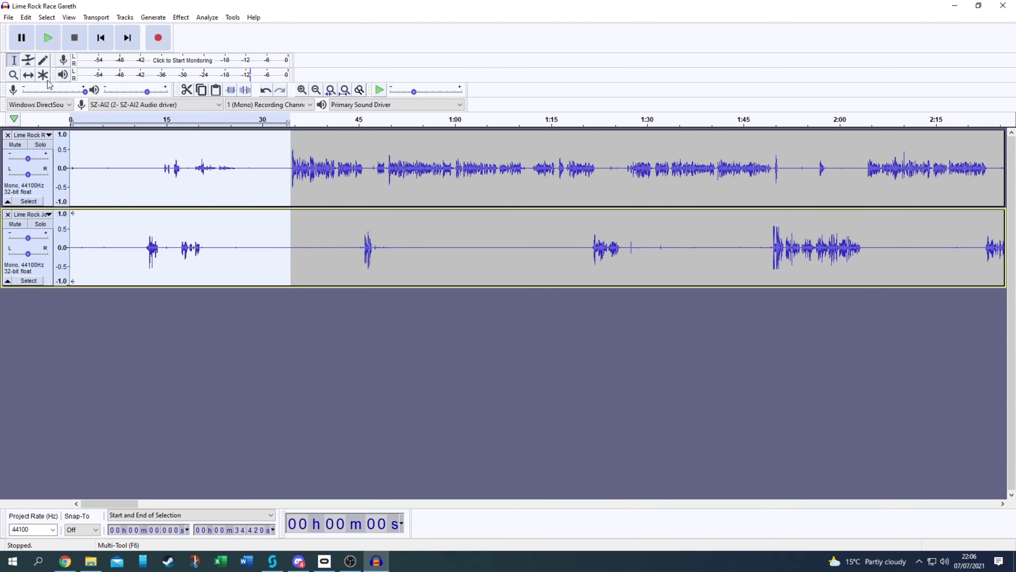
click(28, 76)
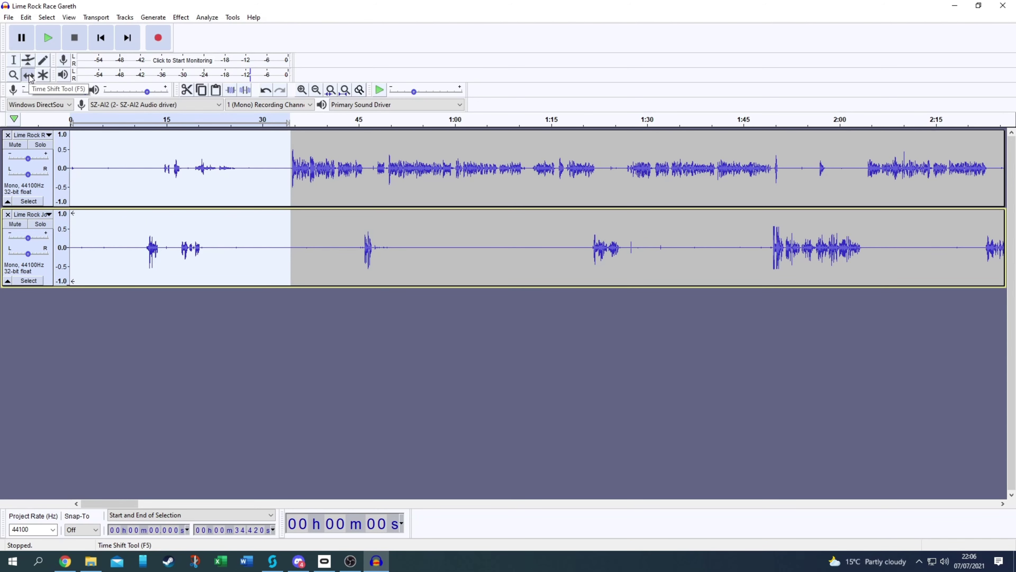
click(13, 60)
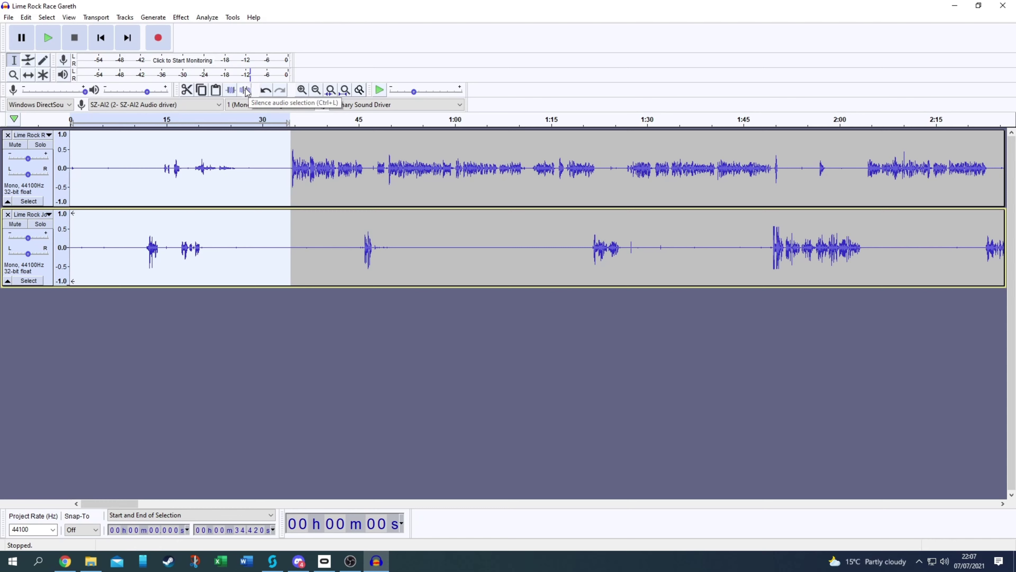
click(247, 90)
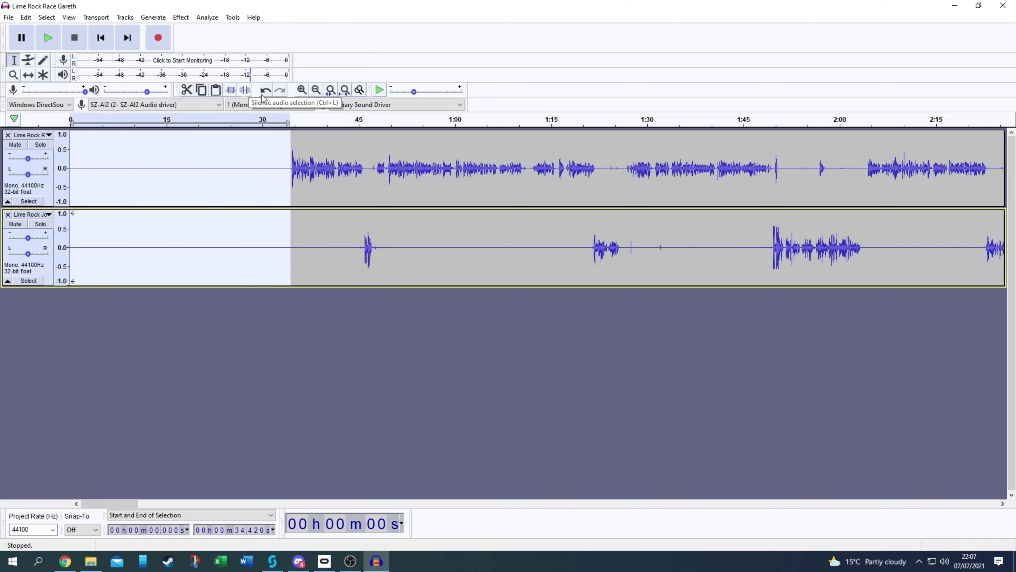
key(space)
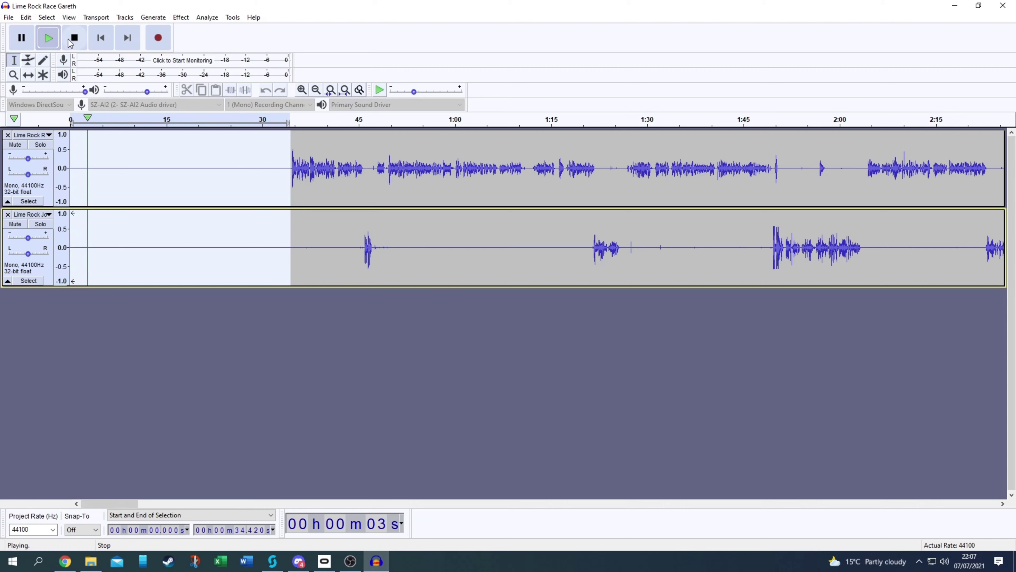
key(space)
- Capture a new Noise Reduction profile from the second track between about 47.6 and 50.0 seconds
drag(391, 248, 376, 246)
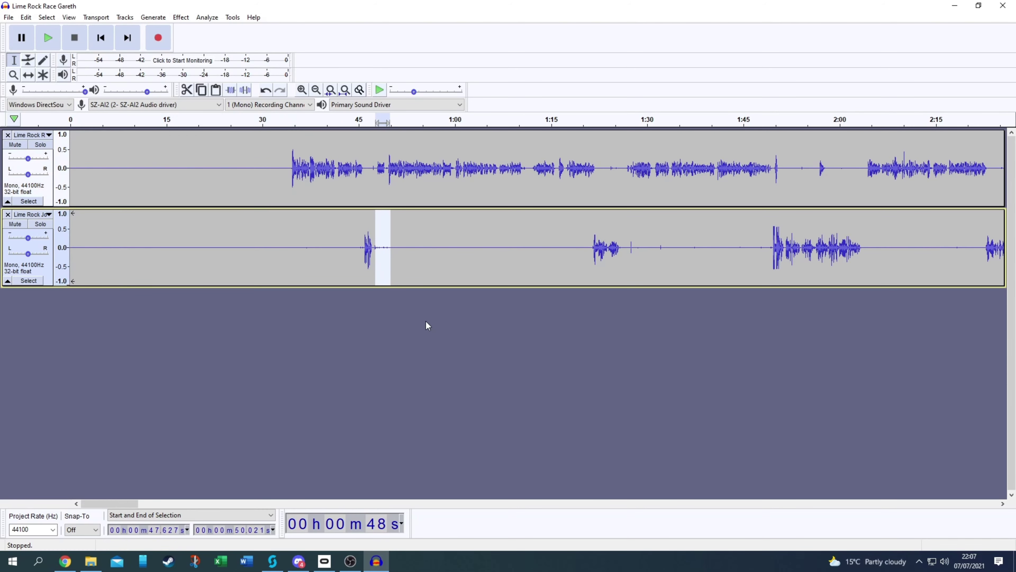
click(181, 17)
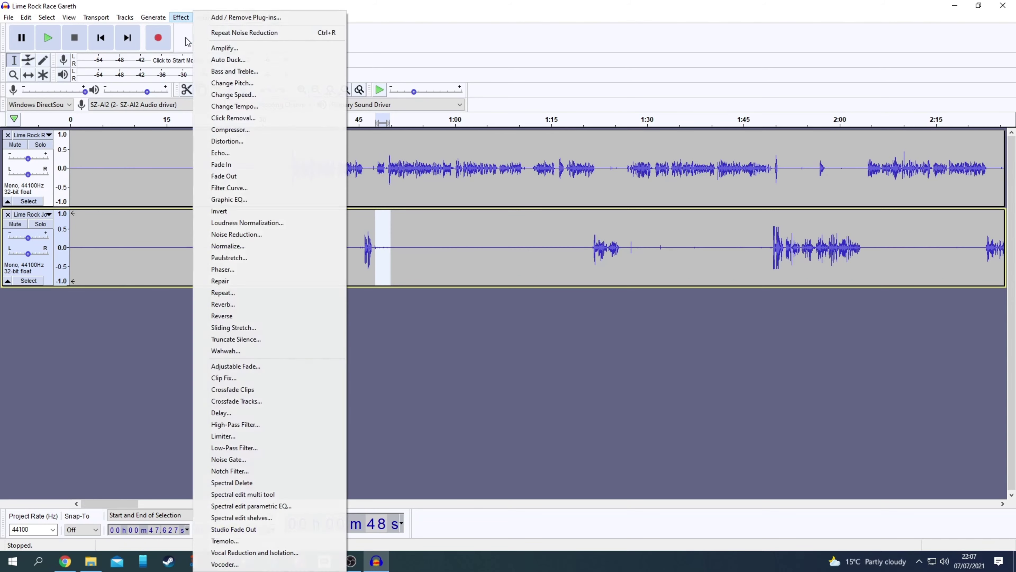
click(233, 235)
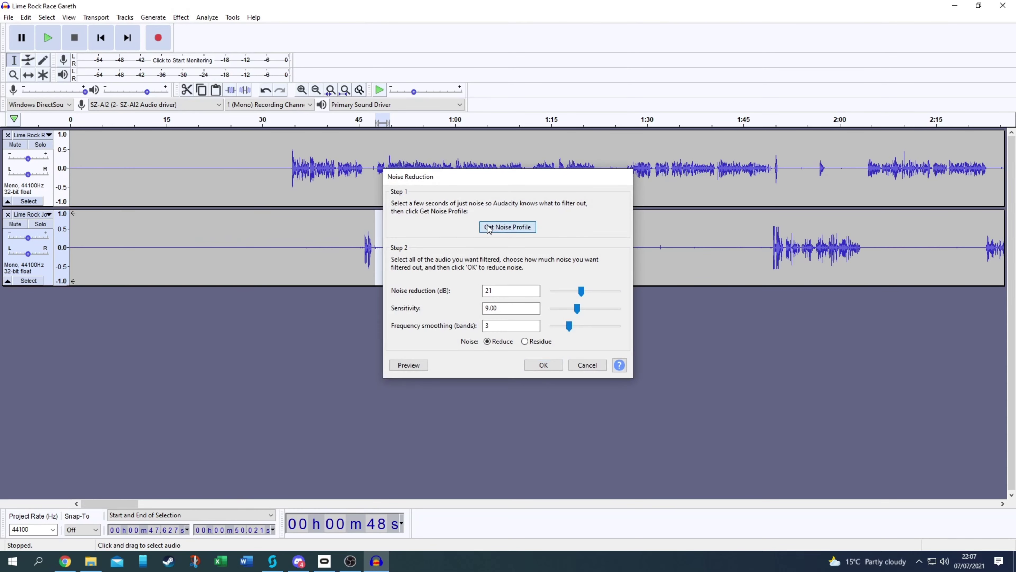
click(508, 226)
- Apply Noise Reduction again to the whole second track with 21 dB reduction, sensitivity 9.00 and 3 smoothing bands
click(29, 281)
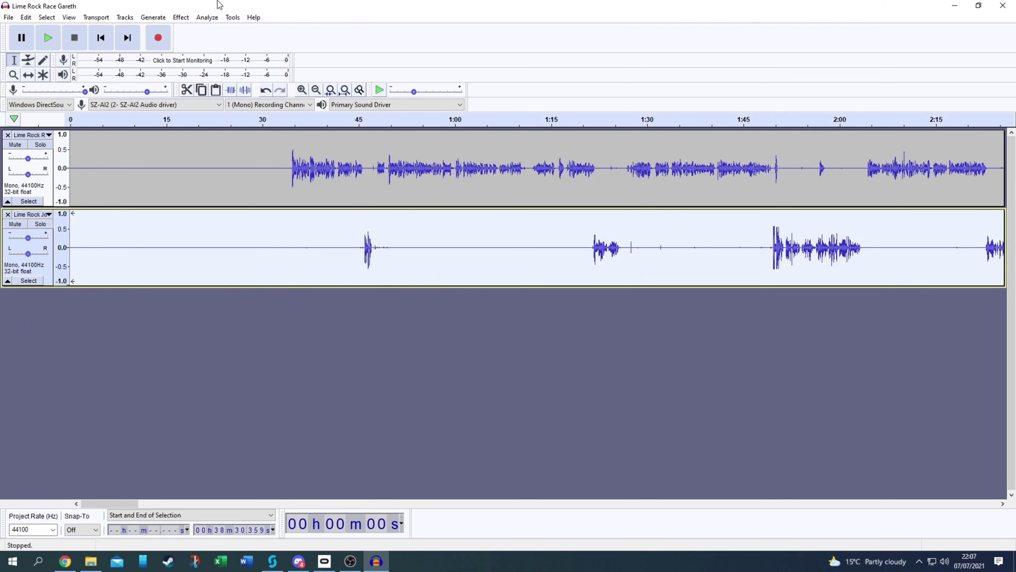
click(180, 18)
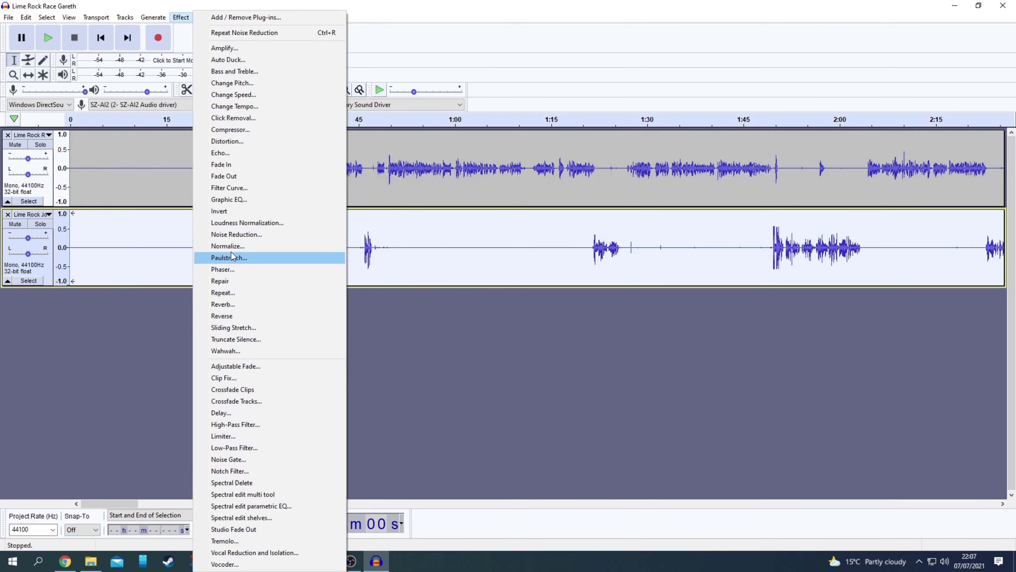
click(236, 237)
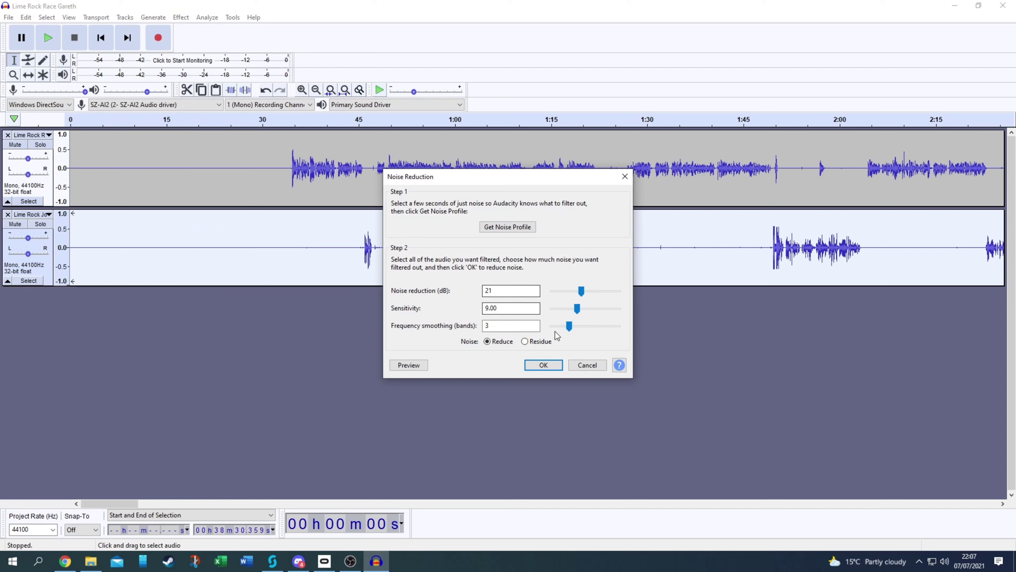
click(533, 364)
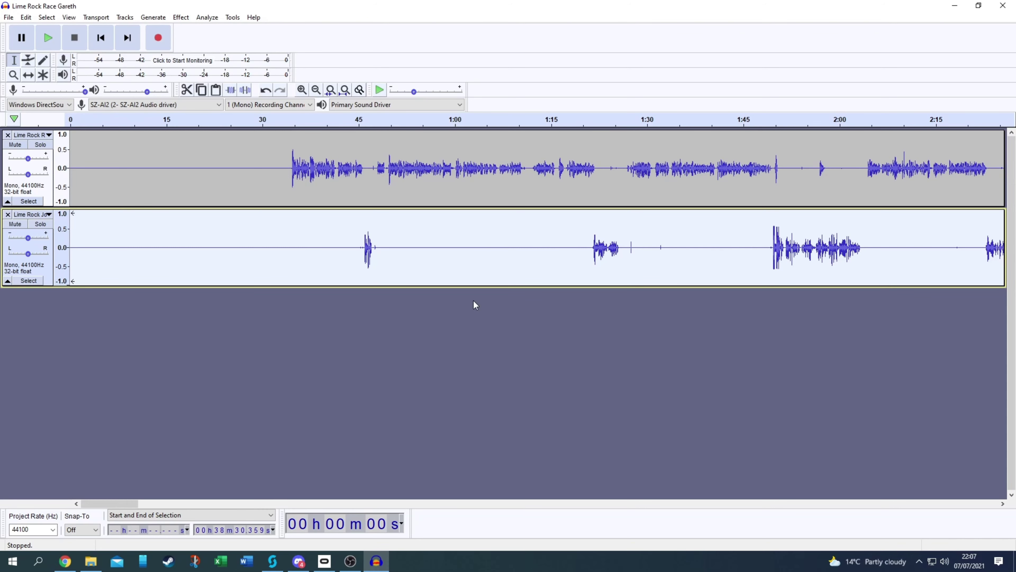
- Play both tracks from about 46.8 seconds to check the second track's noise reduction
click(370, 246)
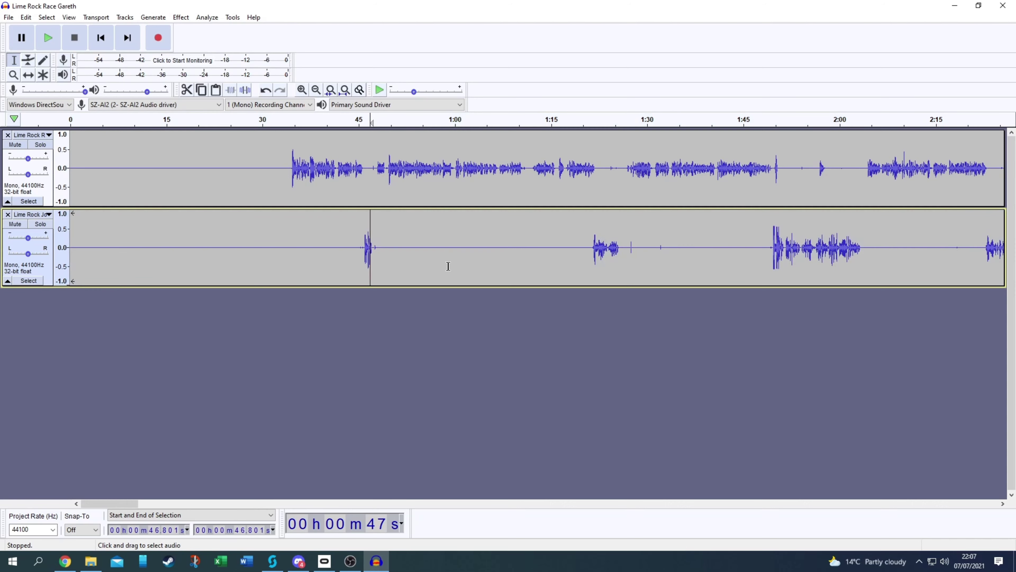
key(space)
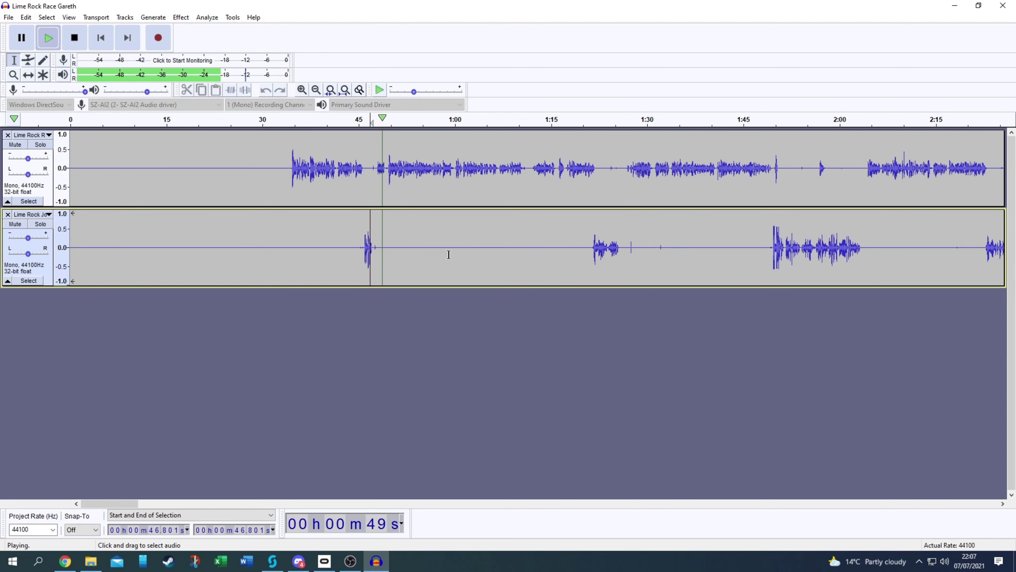
click(74, 38)
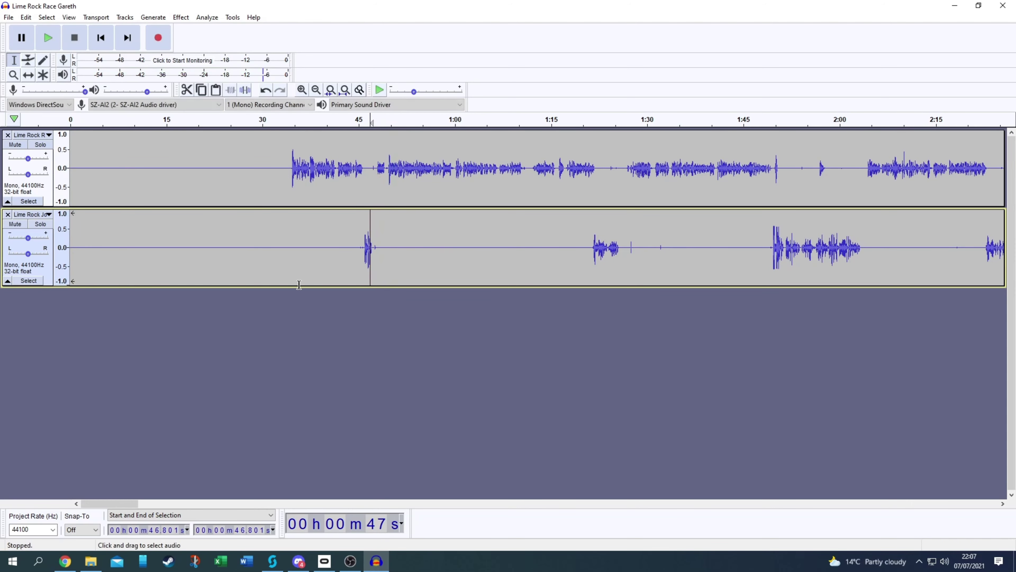
- Normalize the entire first track to a peak amplitude of -1.0 dB with DC offset removal
click(37, 202)
click(181, 17)
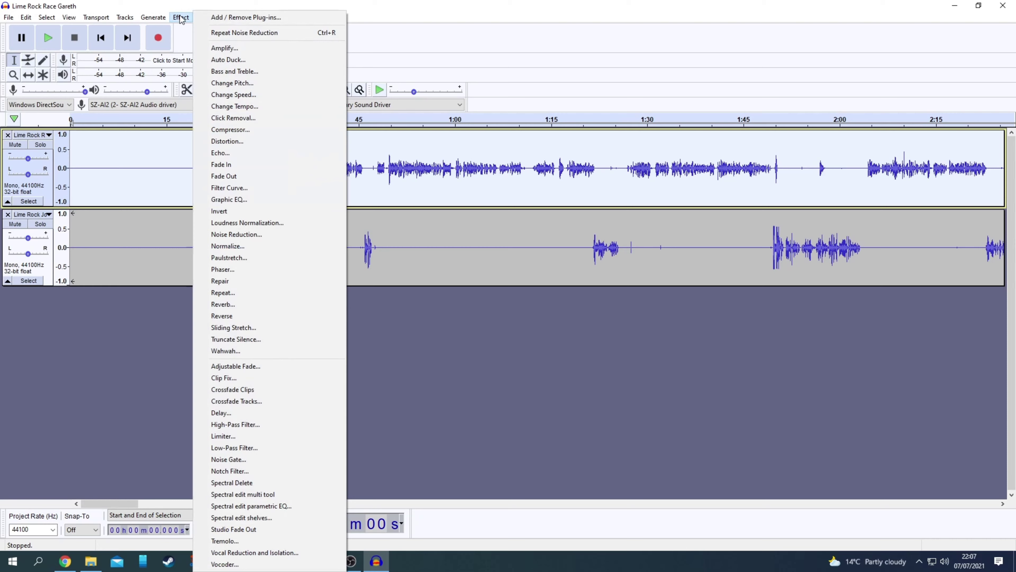
click(257, 246)
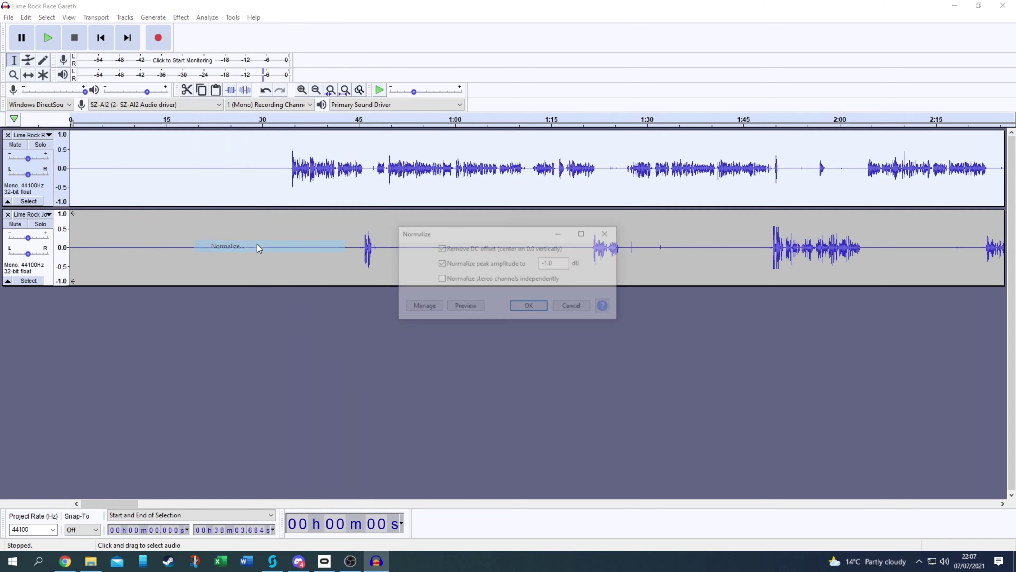
click(530, 306)
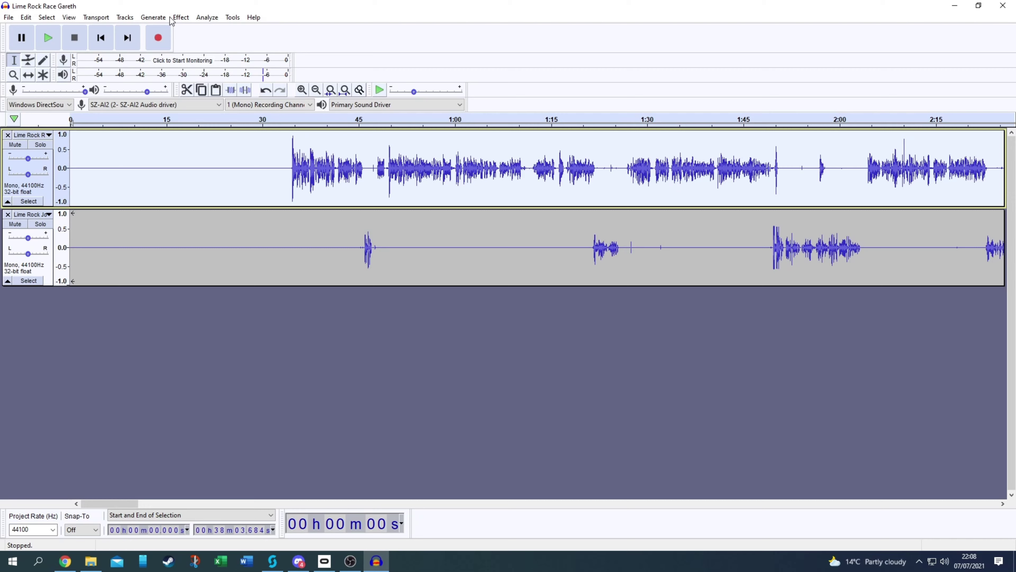
- Apply the Compressor effect to the entire first track
click(182, 18)
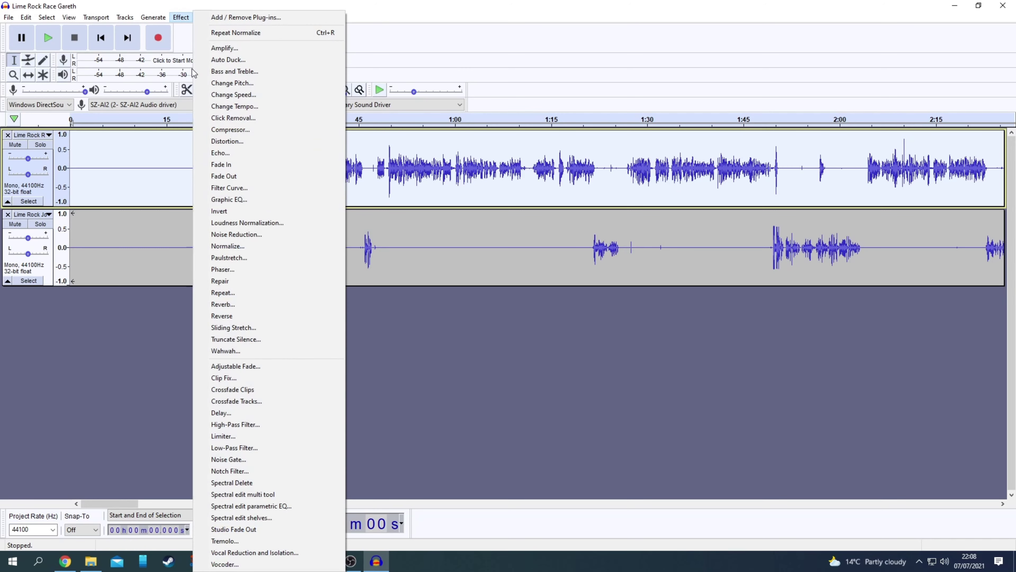
click(235, 132)
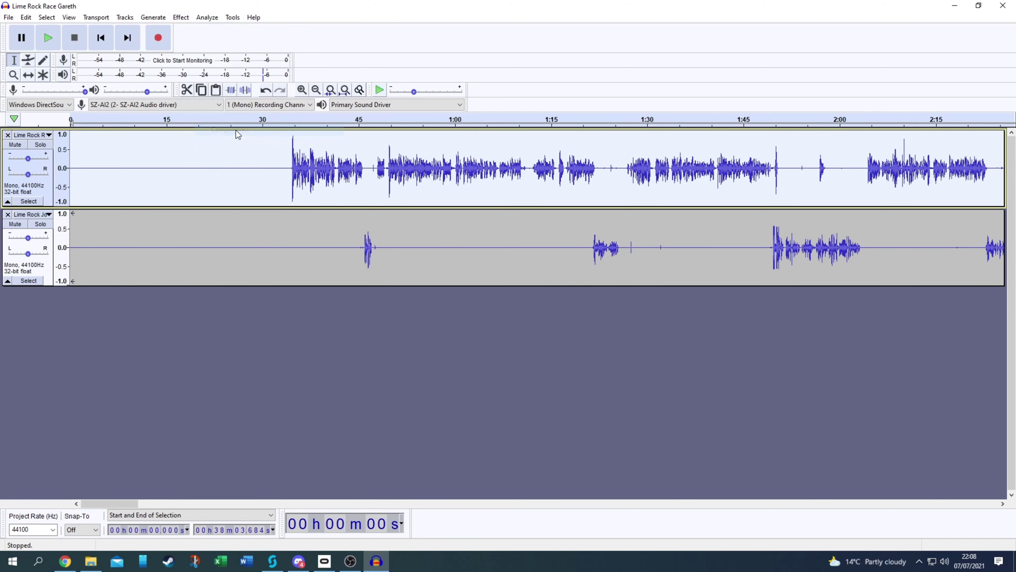
click(534, 392)
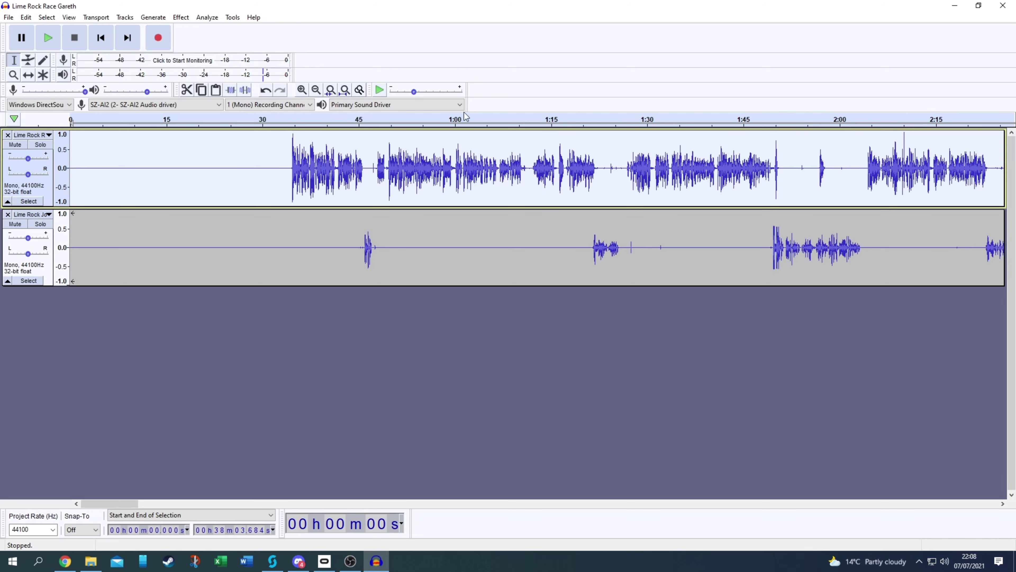
click(27, 282)
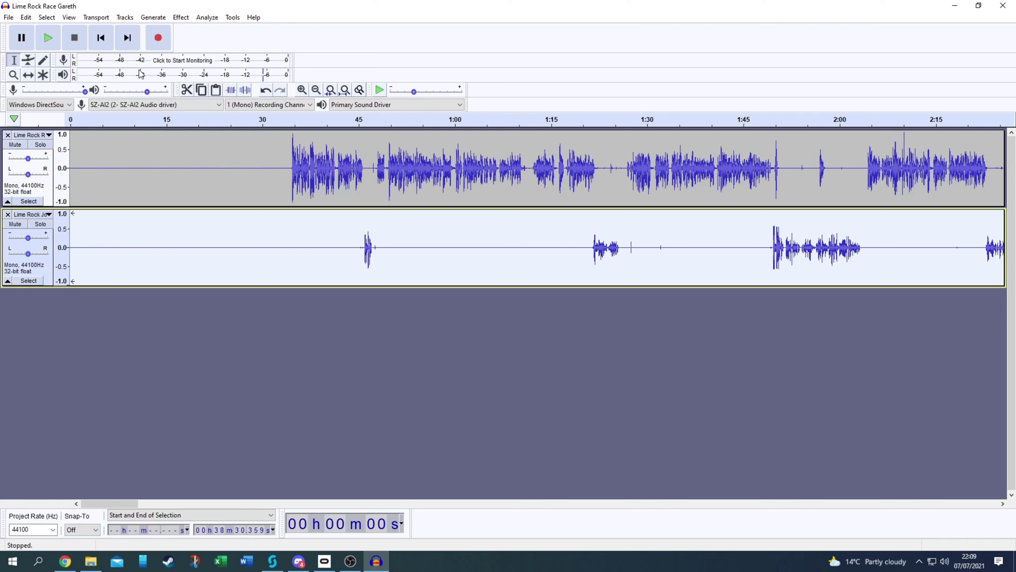
click(180, 17)
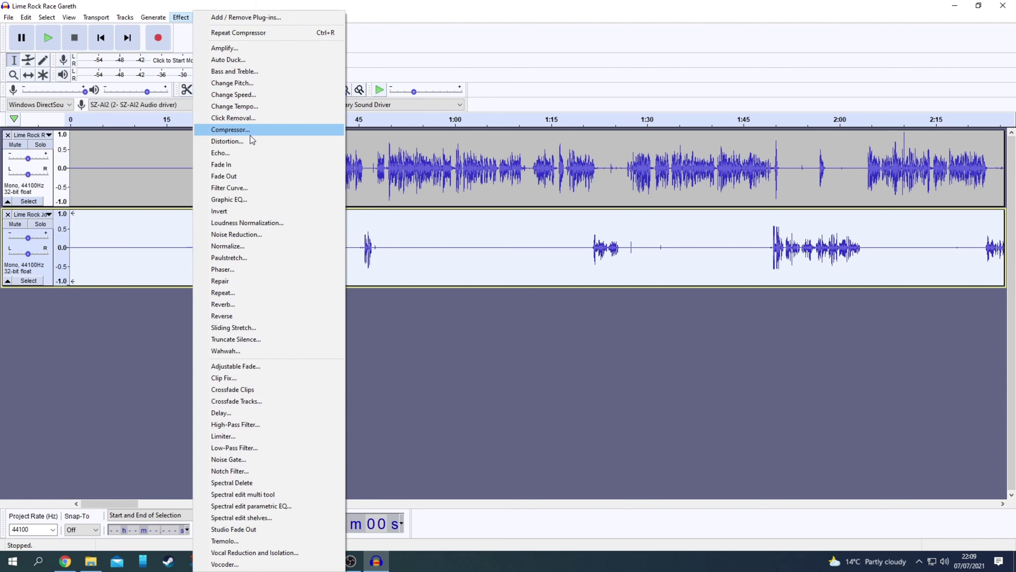
click(328, 3)
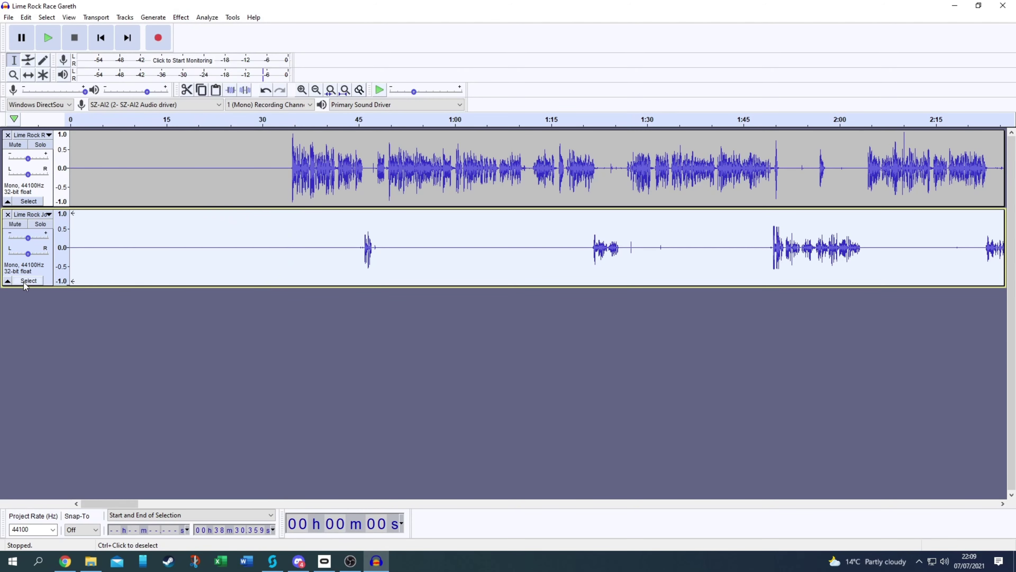
- Mix and render both commentary tracks to a new track, and remove the two original tracks
key(shift)
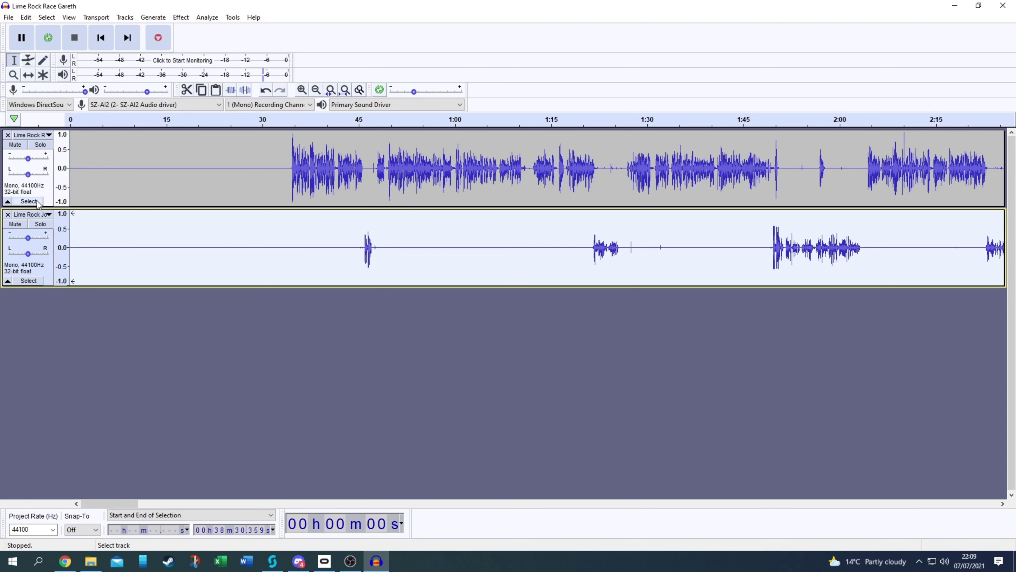
shift+click(38, 202)
click(38, 281)
shift+click(37, 201)
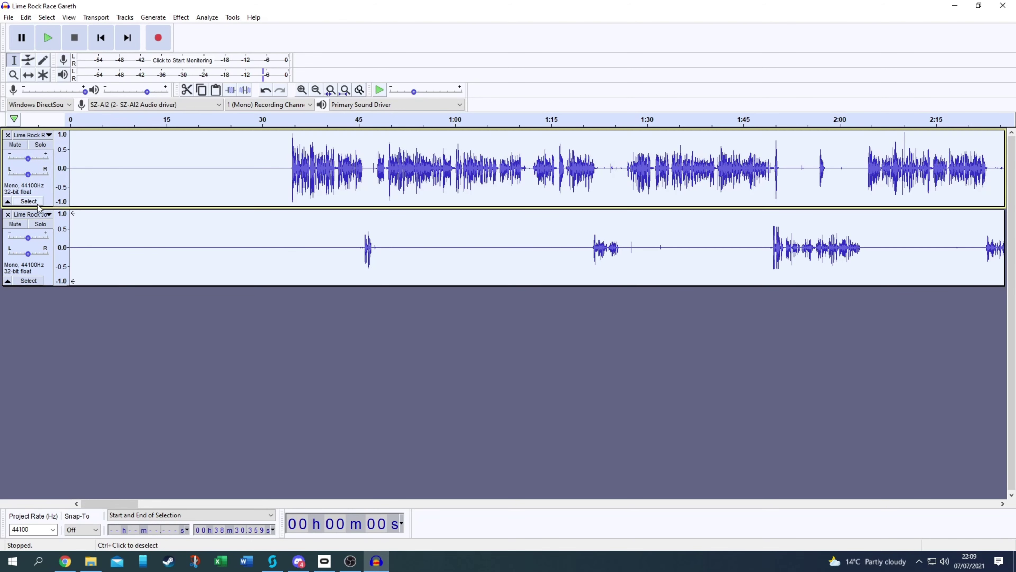
click(49, 18)
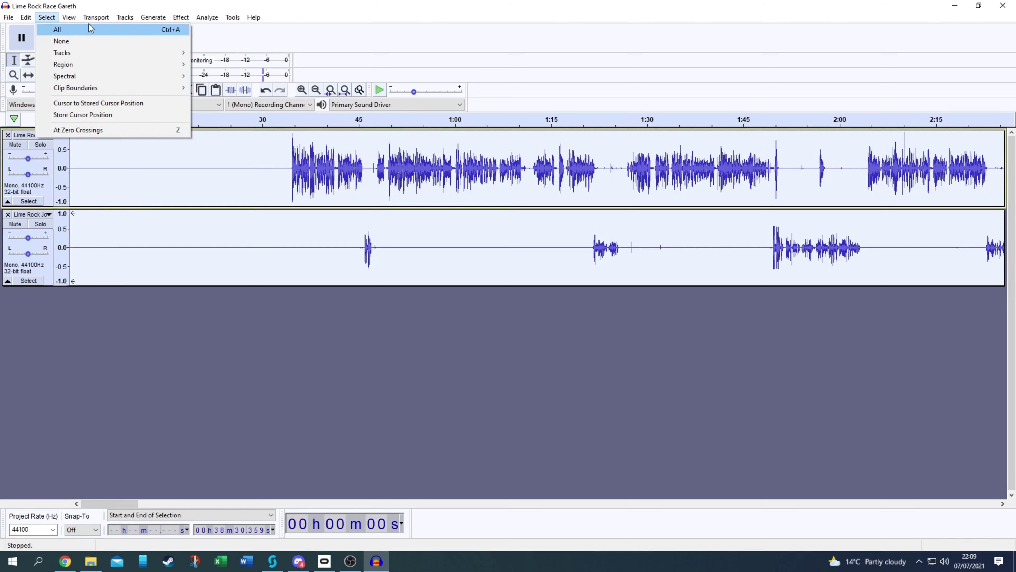
mouse_move(4, 19)
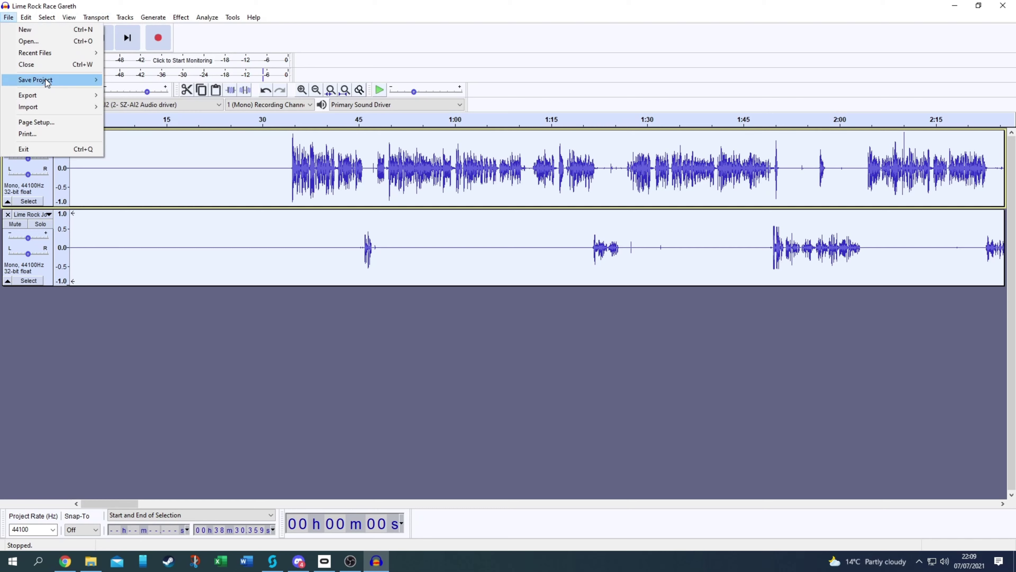
mouse_move(32, 95)
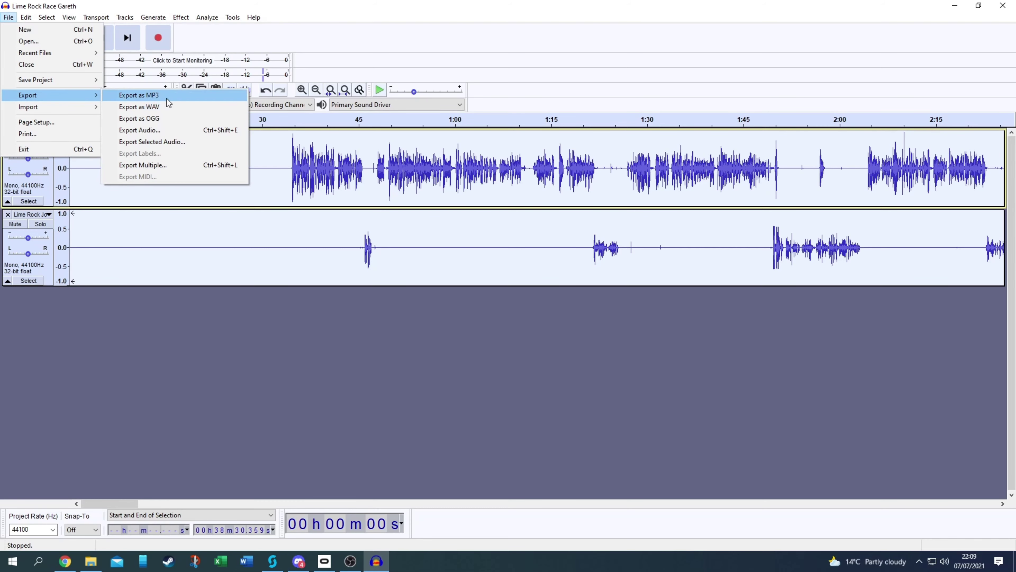
mouse_move(131, 18)
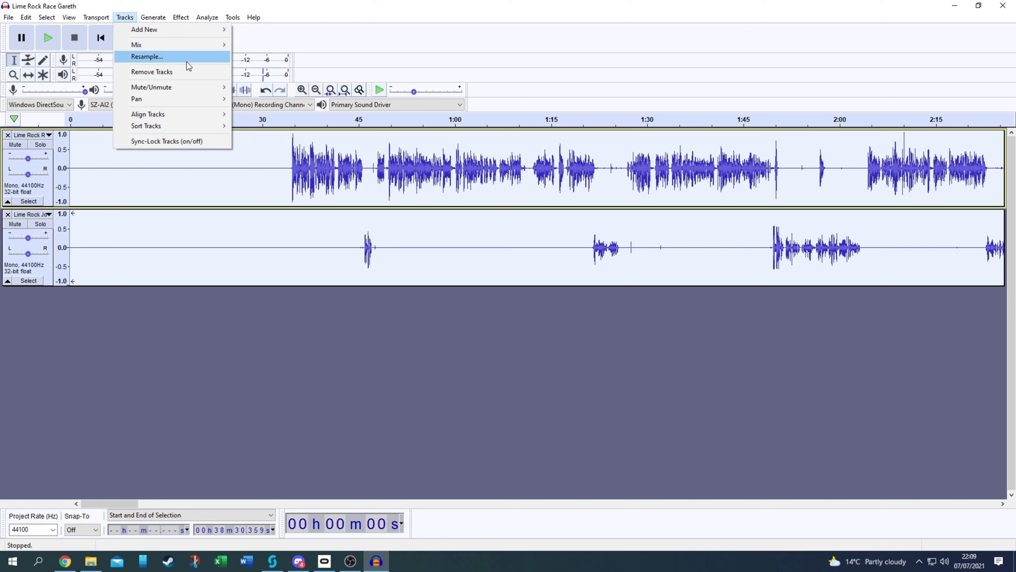
mouse_move(205, 48)
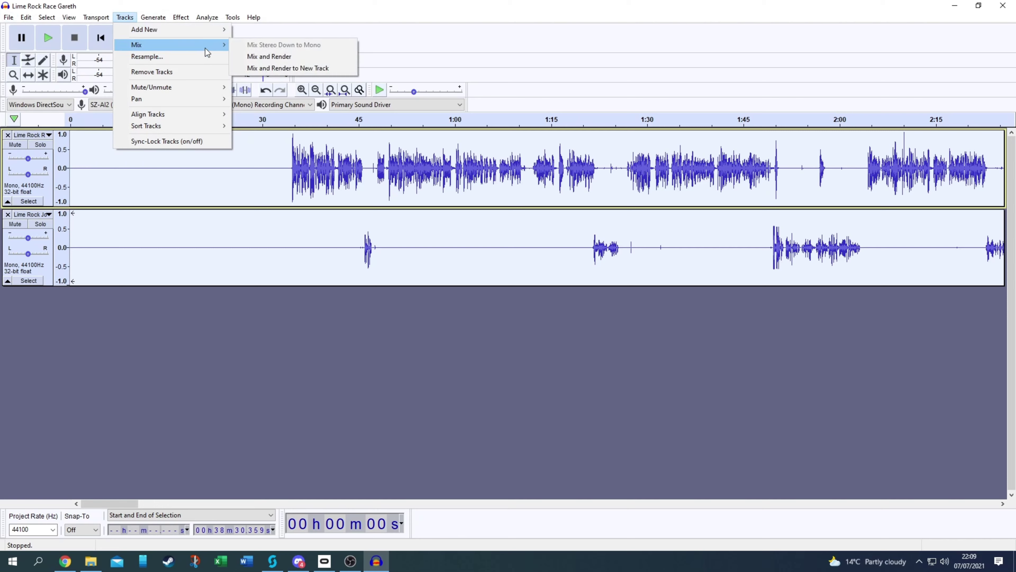
click(275, 70)
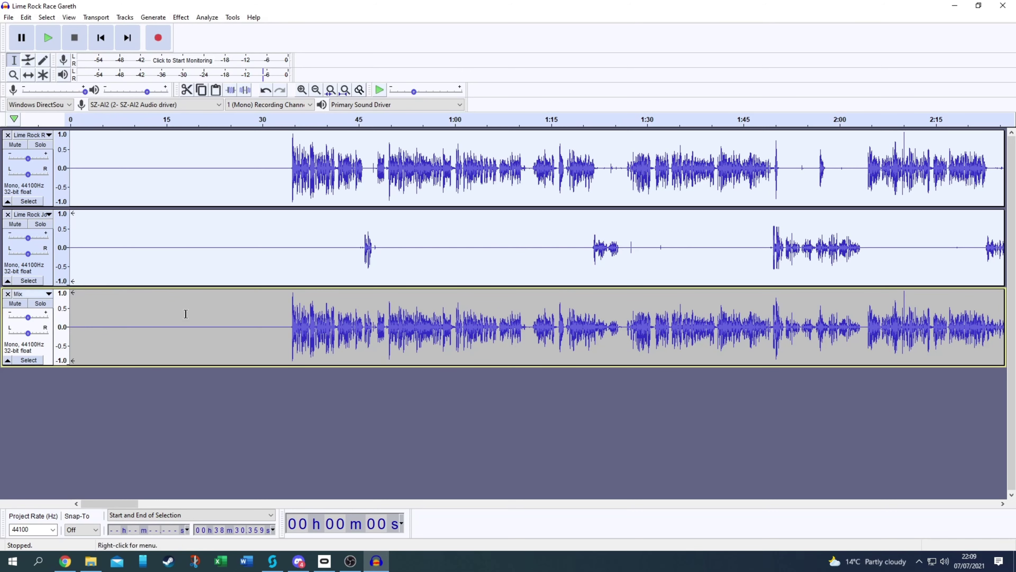
click(8, 214)
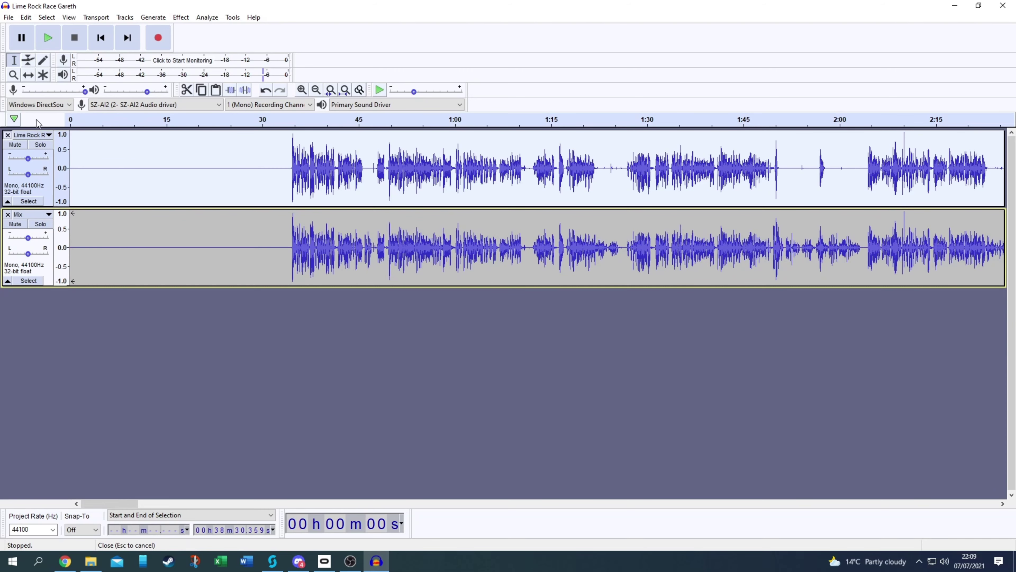
click(8, 135)
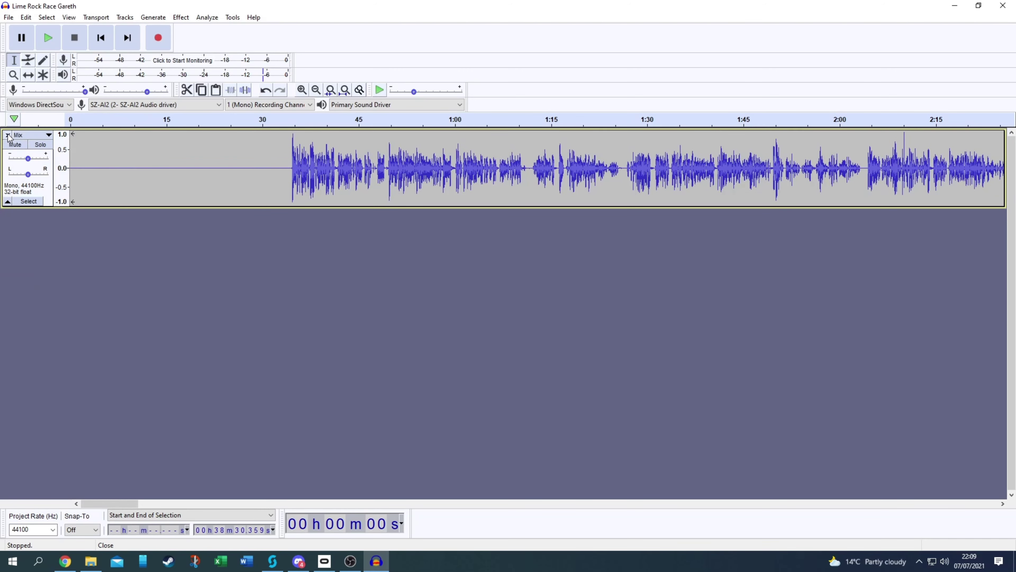
- Play the mixed track from about 40.4 seconds to check how the combined commentary sounds
click(286, 172)
click(329, 177)
key(space)
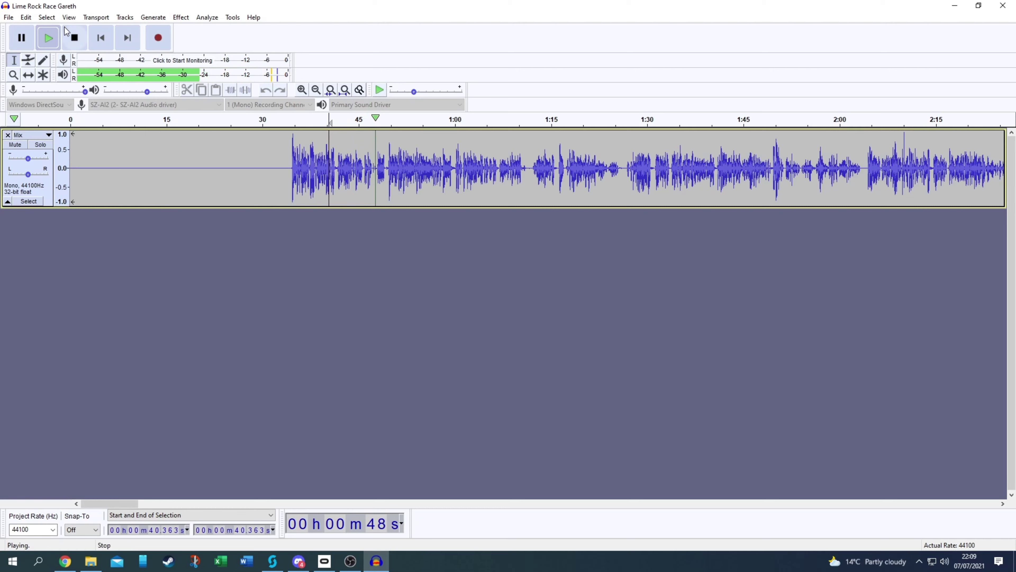
click(77, 38)
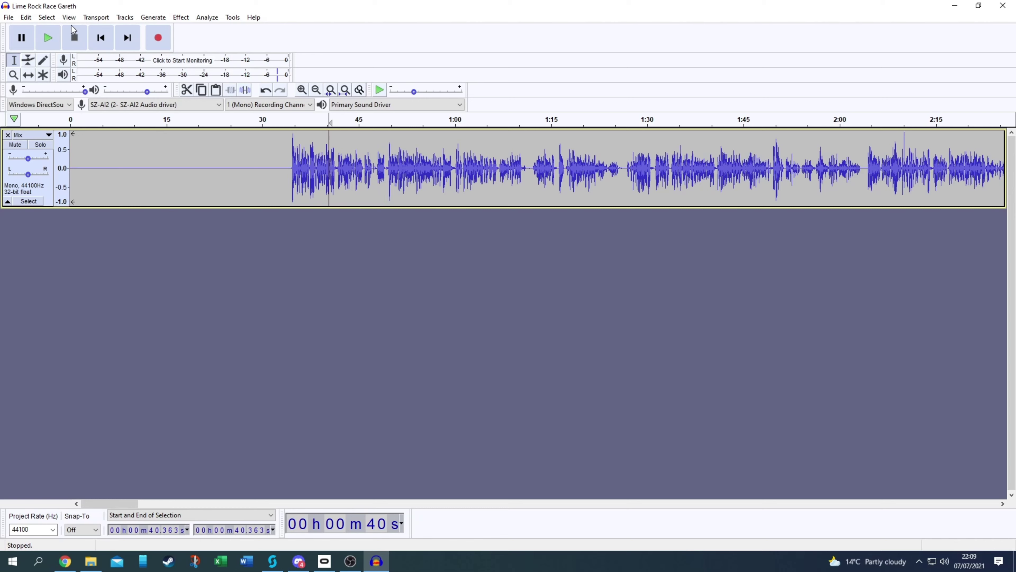
- Export the mix as an MP3 named "Lime Rock Race Commentary Demo" with the Standard, 170-210 kbps preset and blank metadata tags
click(7, 17)
mouse_move(23, 95)
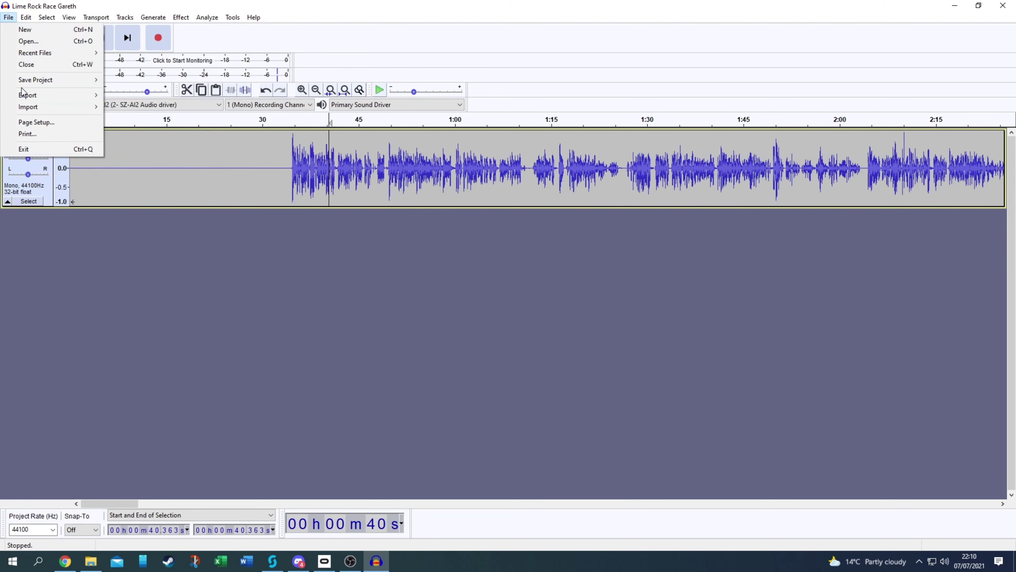
mouse_move(100, 98)
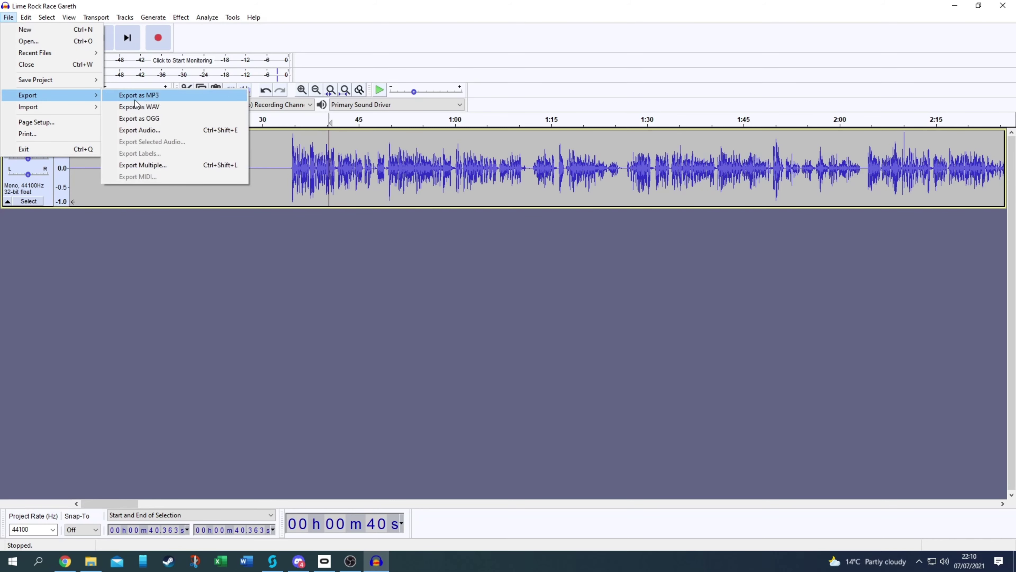
click(204, 96)
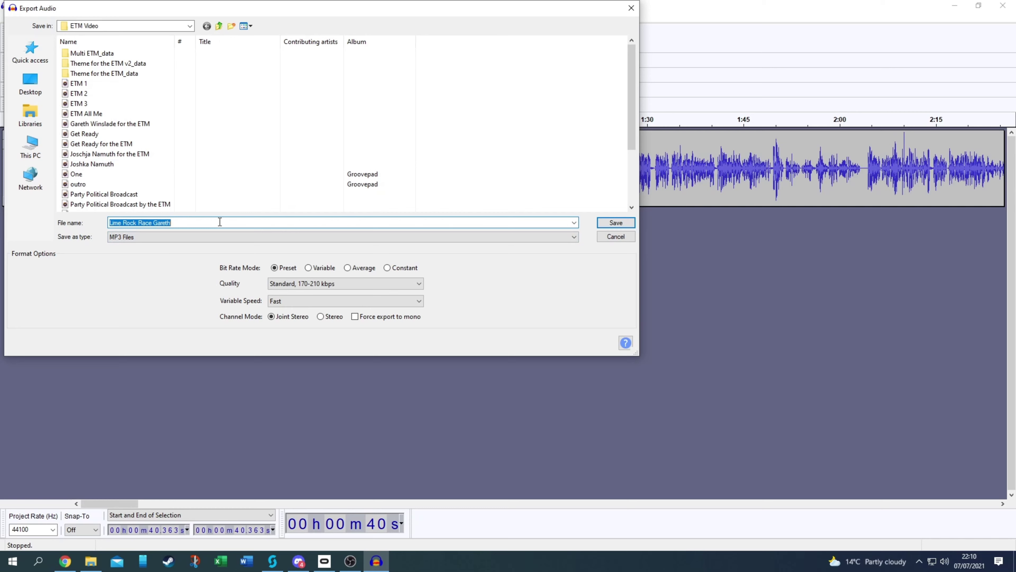
drag(220, 222, 155, 222)
text(Comment)
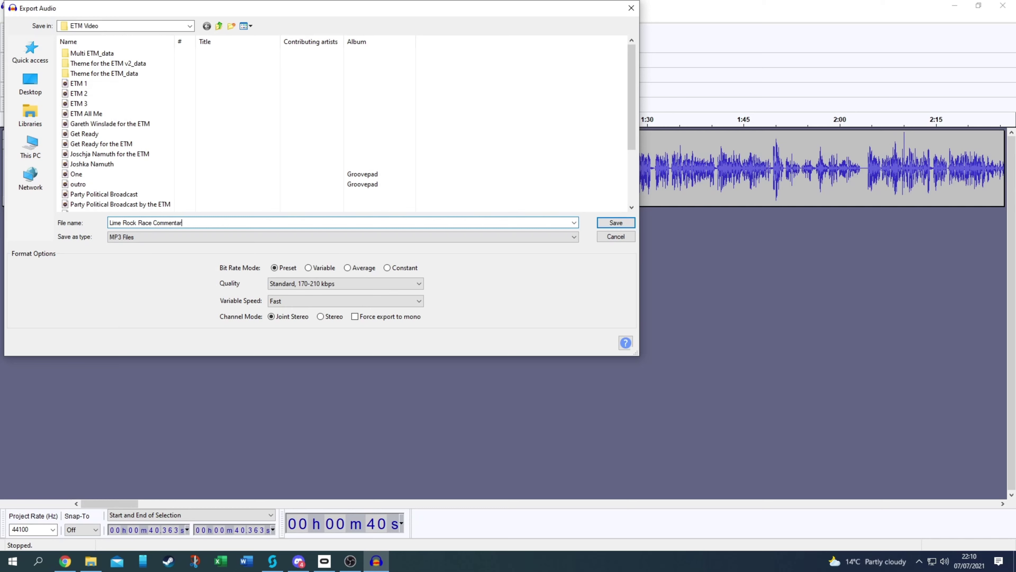
text(ary Demo)
key(Return)
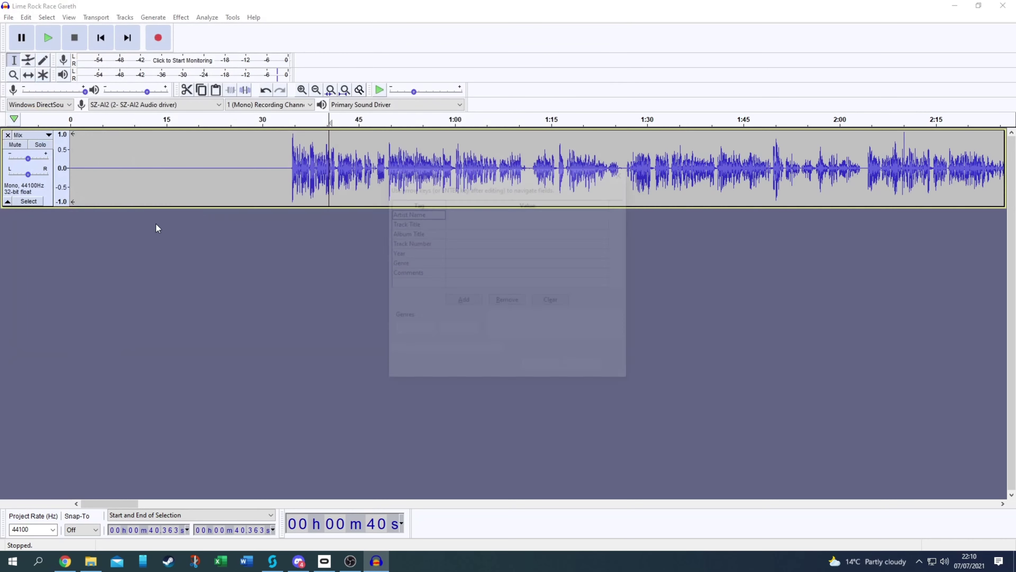
key(Return)
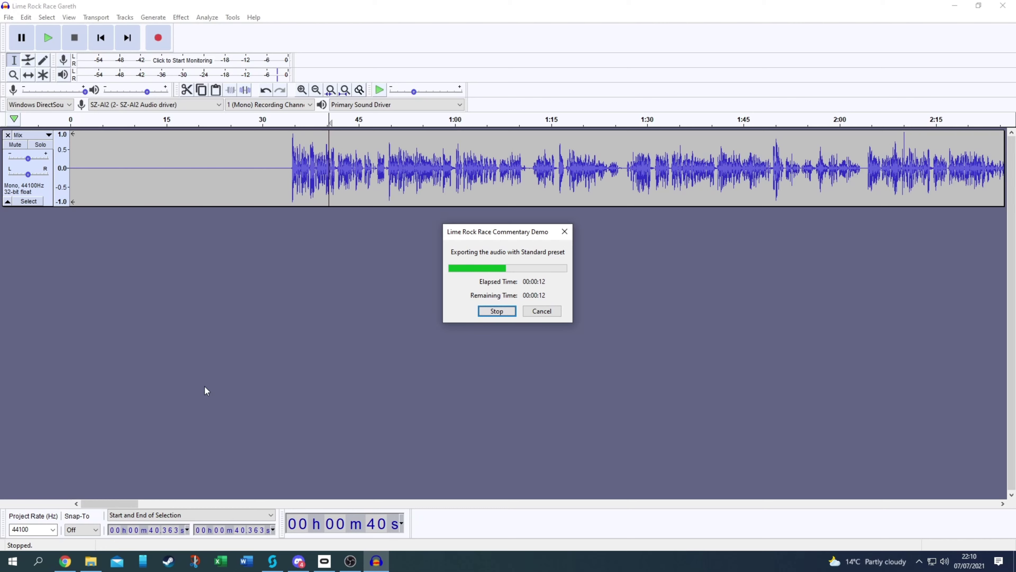
- Switch to YouTube Studio in Chrome, return to the channel content and remove the Unlisted visibility filter from the uploads
click(63, 561)
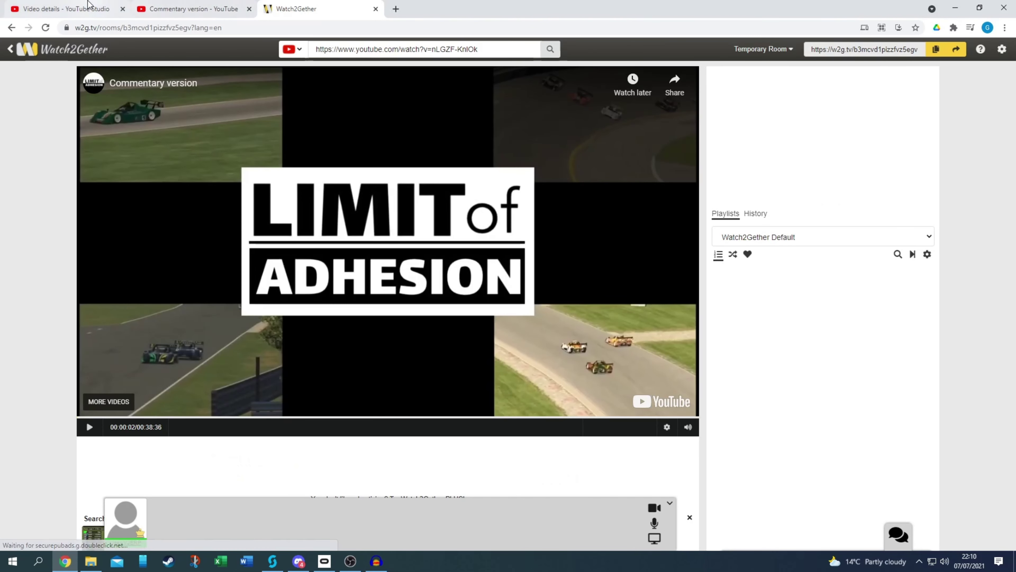
click(93, 4)
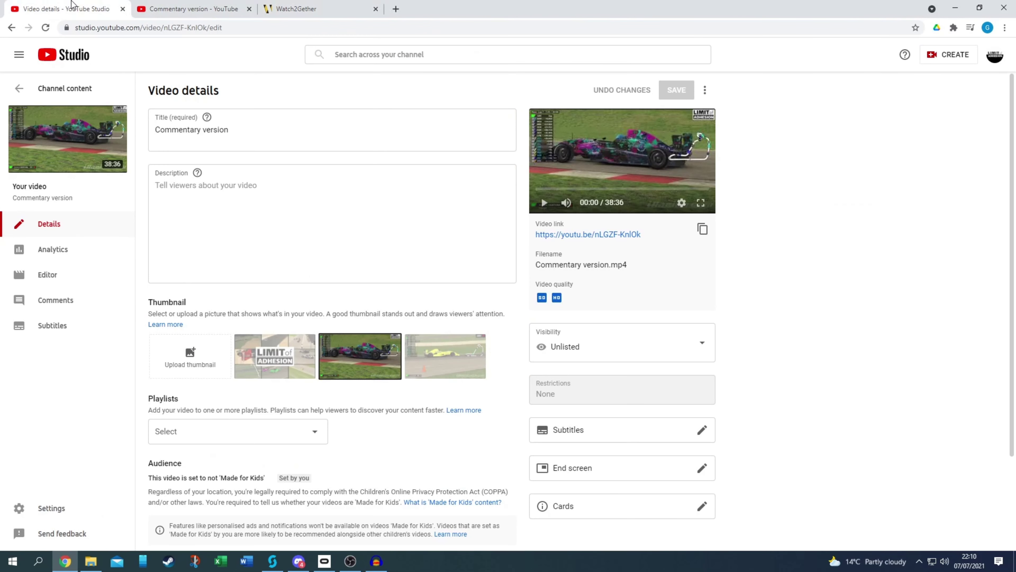
click(18, 89)
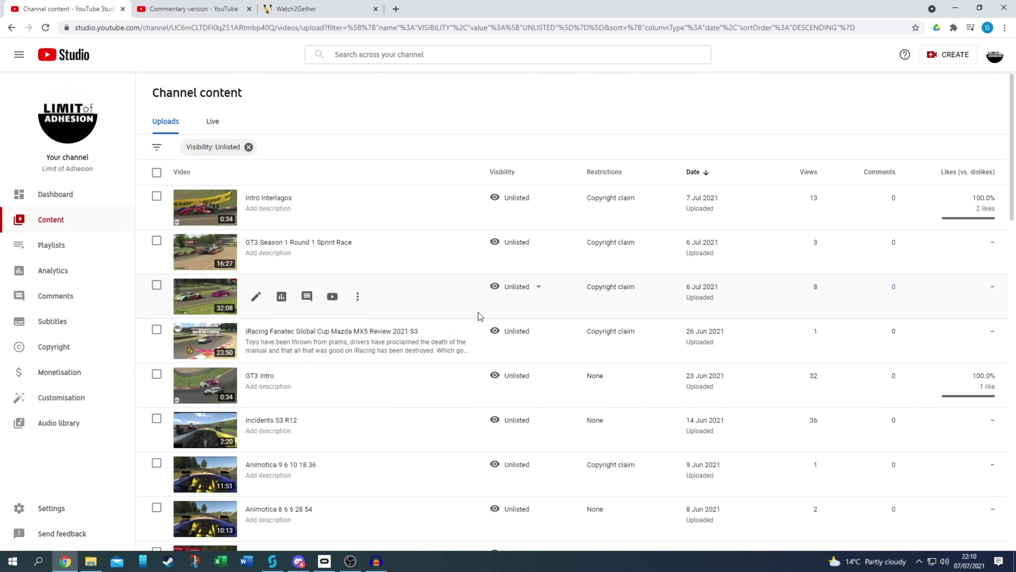
scroll(455, 433, down, 4)
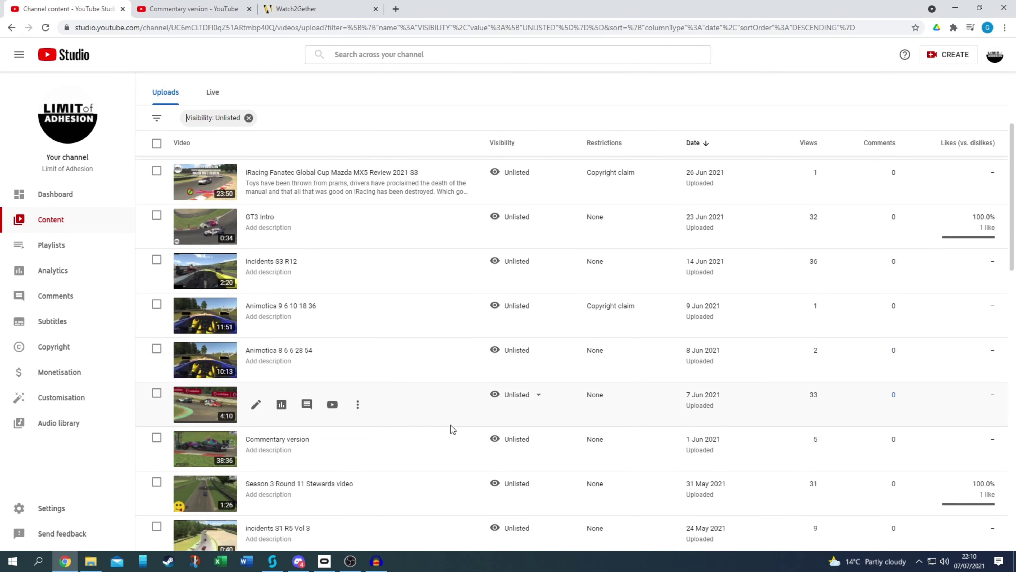
scroll(438, 275, down, 1)
scroll(438, 276, up, 1)
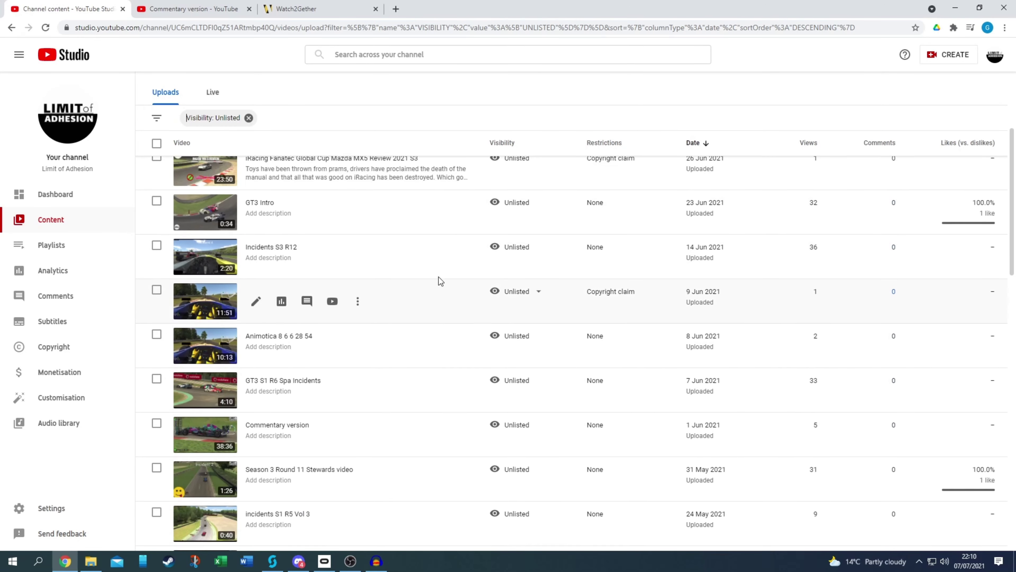
scroll(438, 277, up, 3)
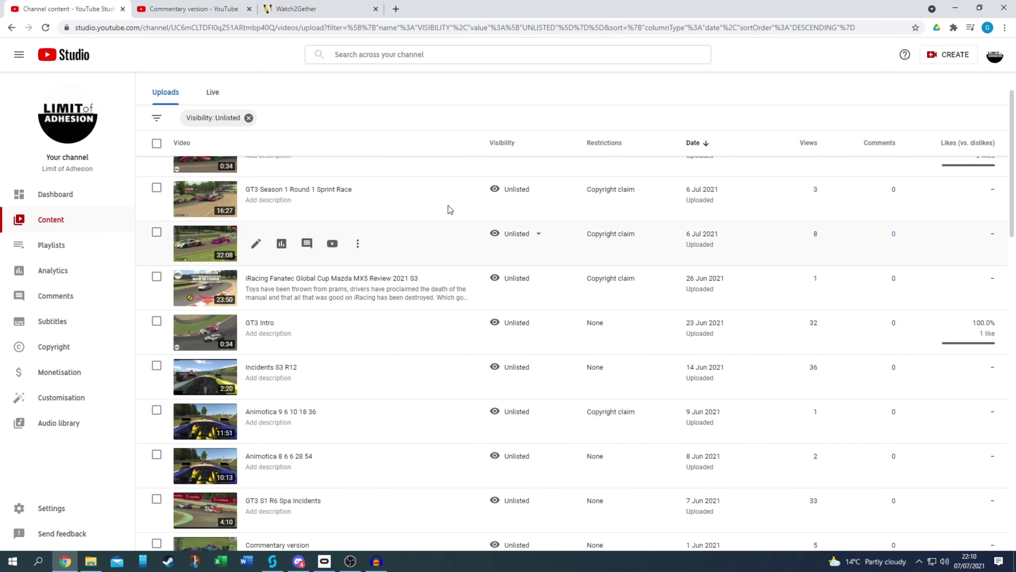
click(249, 119)
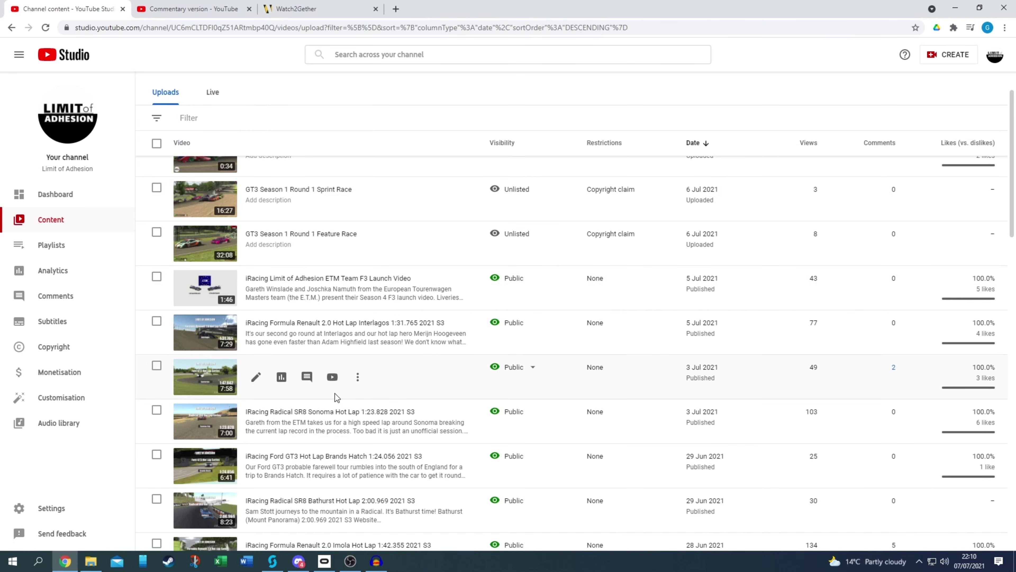
- Look through the channel's full upload list for the published Season 3 Round 12 Lime Rock race video
scroll(337, 397, down, 7)
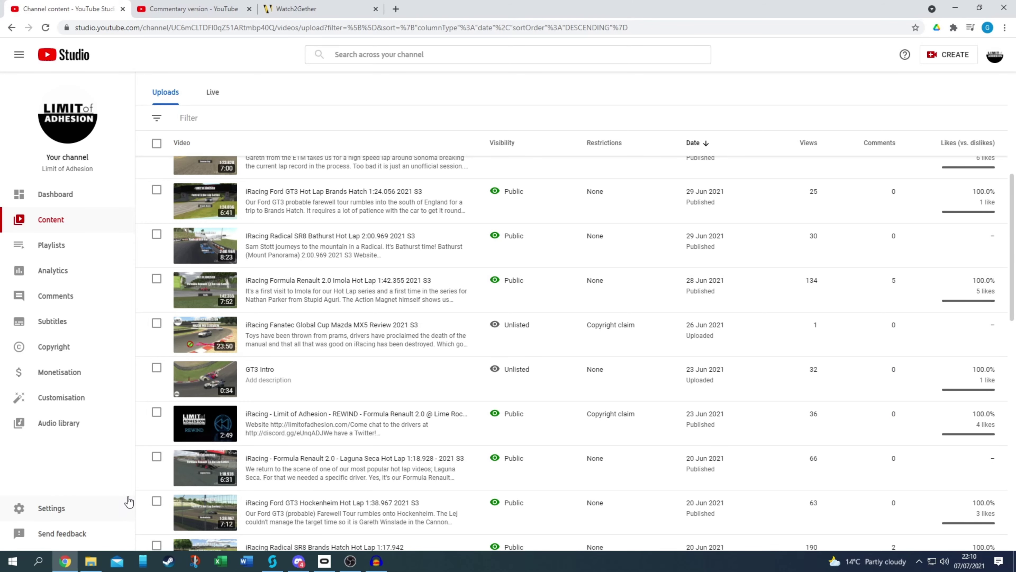
scroll(715, 421, down, 4)
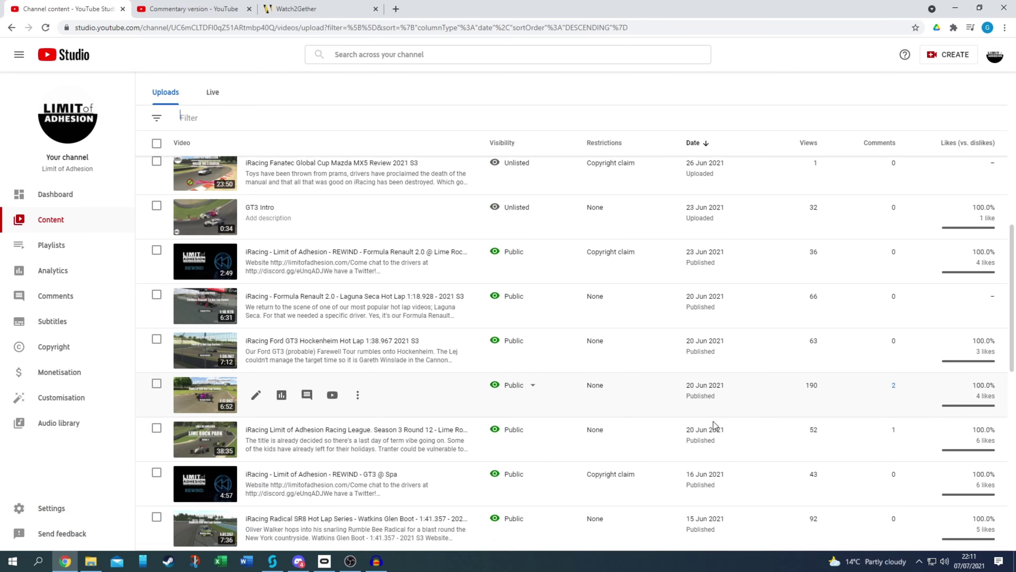
scroll(715, 425, down, 1)
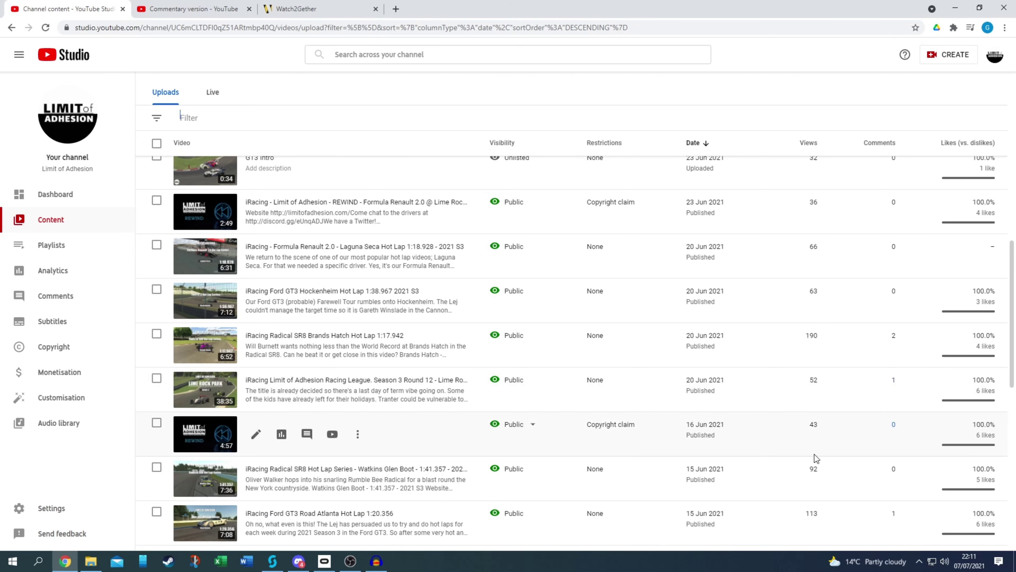